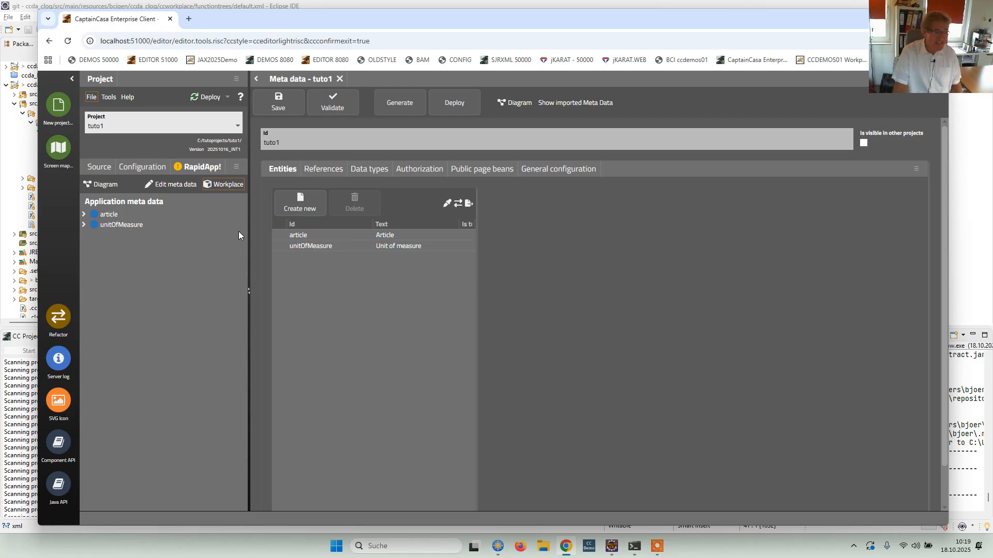
Launch the tuto1 workplace and start the "Article, ArticleList" page from the entities of model tuto1.
click(222, 186)
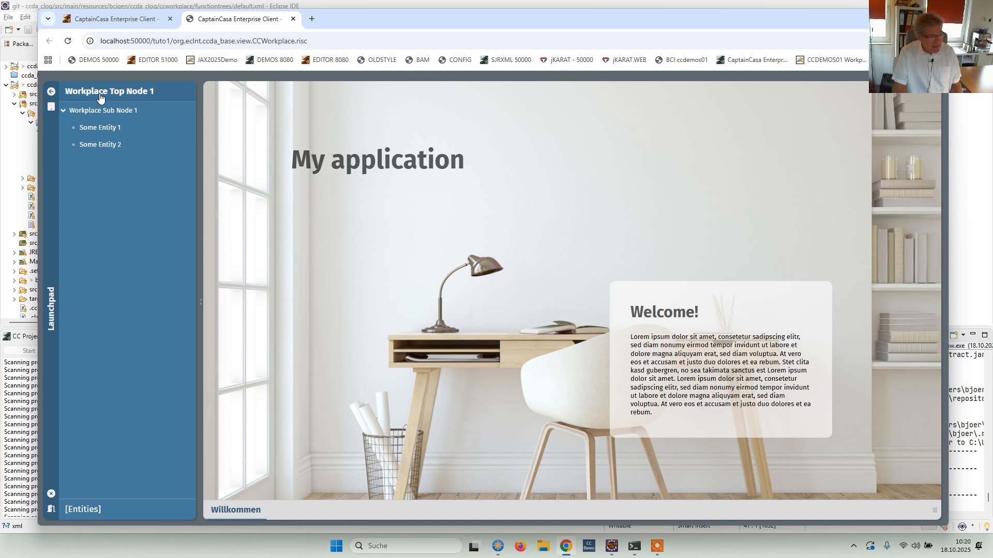
click(100, 511)
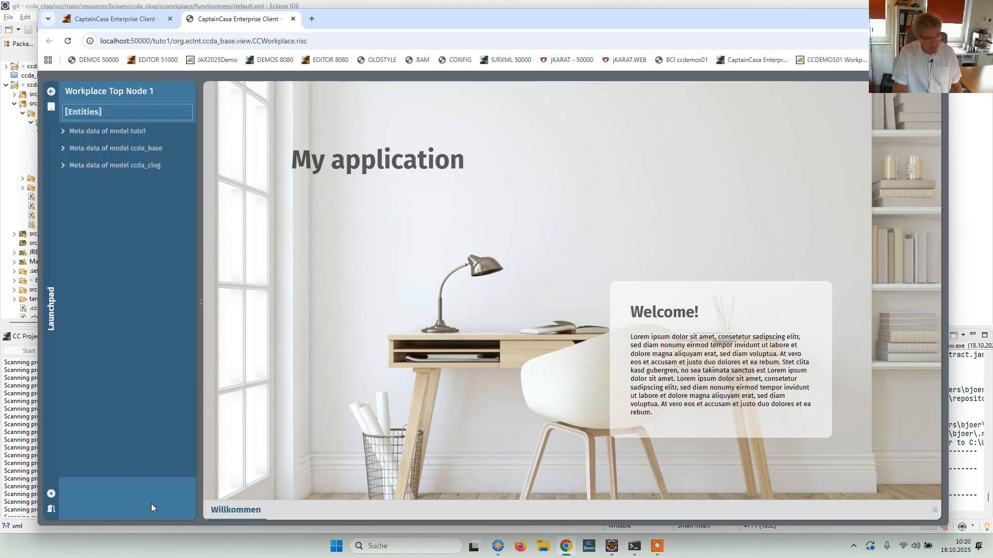
click(117, 131)
click(64, 132)
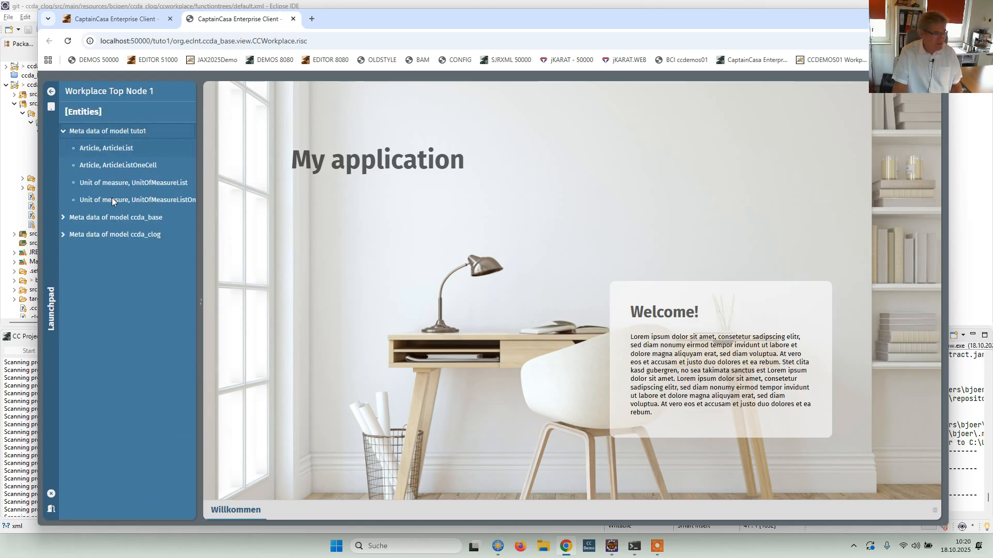
click(113, 148)
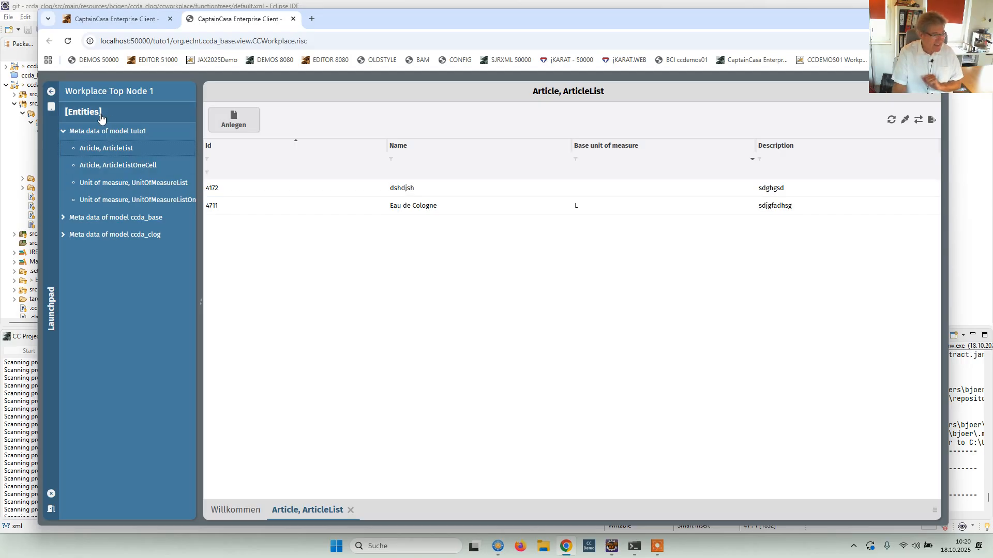
Try to start "Some Entity 1" from Workplace Top Node 1 in the running workplace.
click(112, 94)
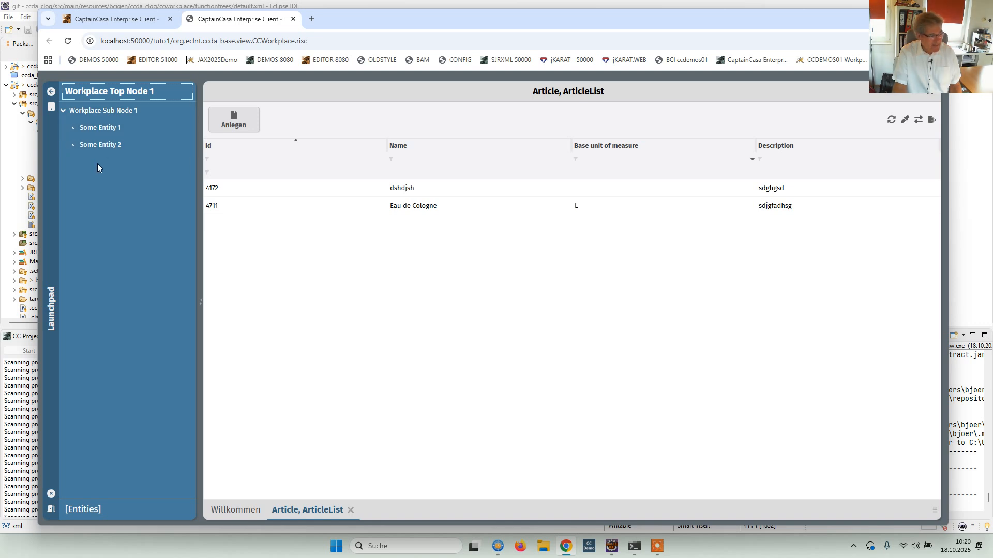
click(95, 129)
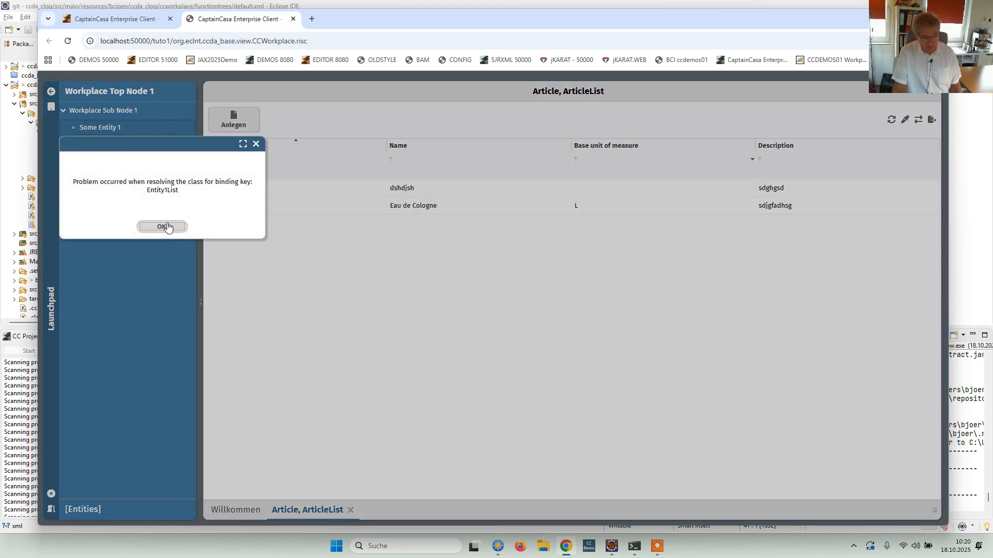
click(163, 227)
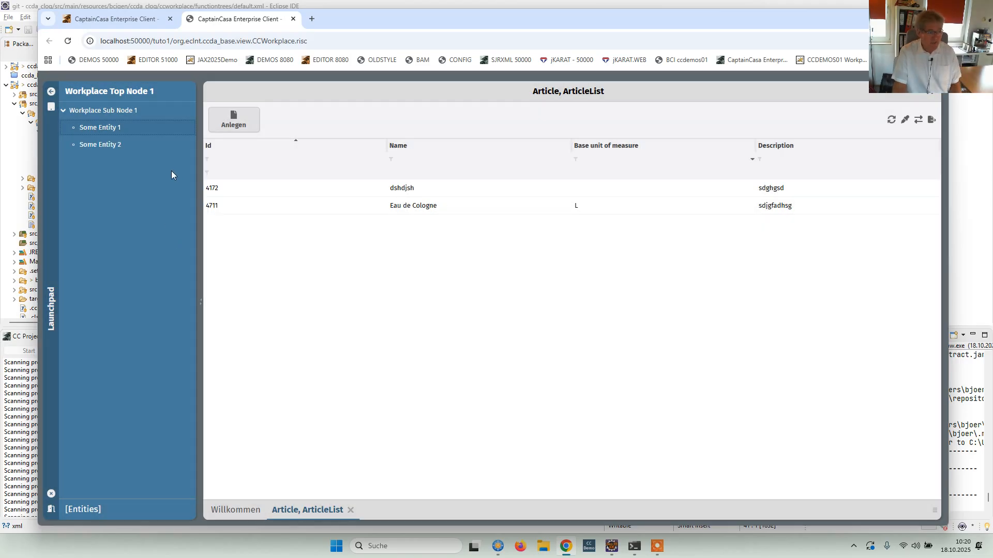
Switch to the project editor, open the existing default workplace function tree and inspect the definition of the Some Entity 1 node.
click(125, 21)
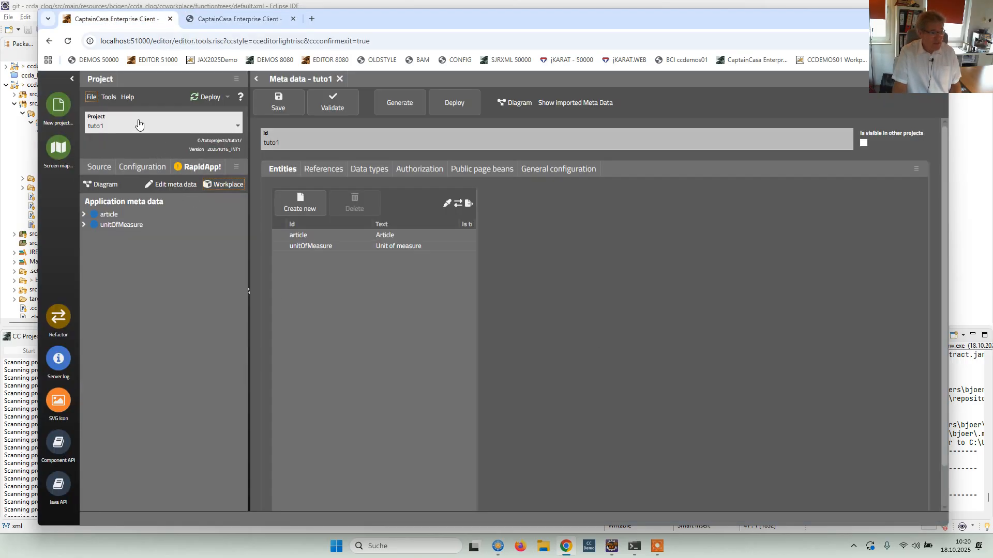
click(108, 98)
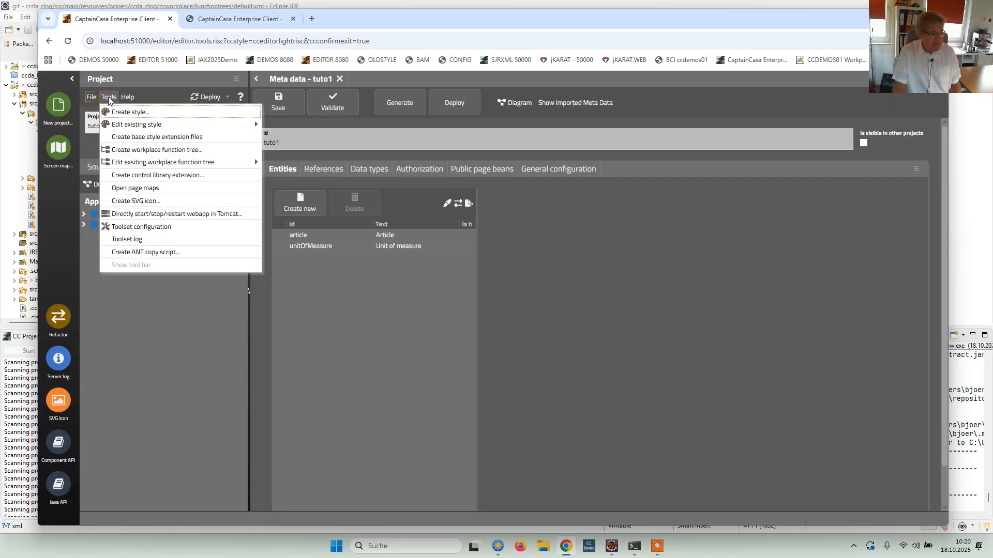
mouse_move(133, 164)
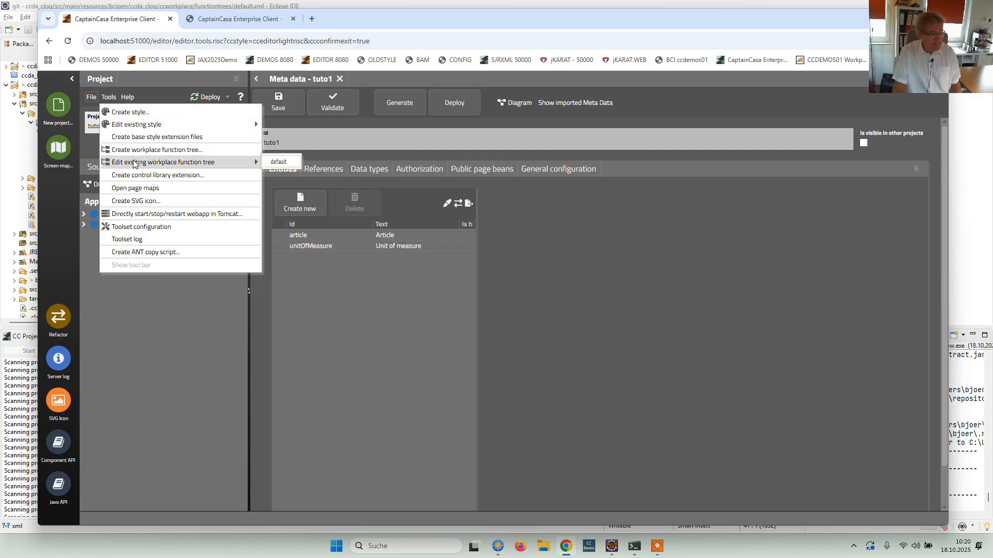
click(287, 164)
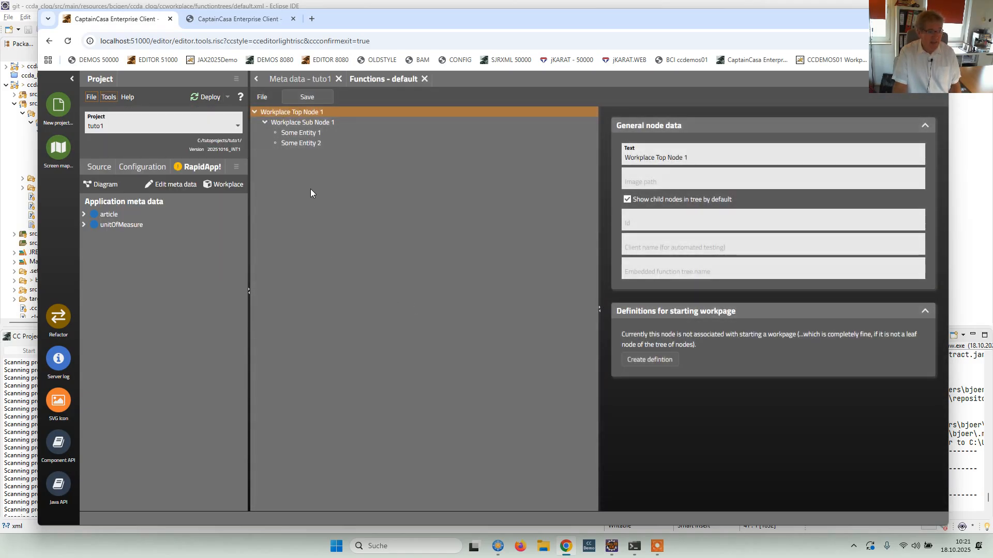
click(295, 124)
click(293, 112)
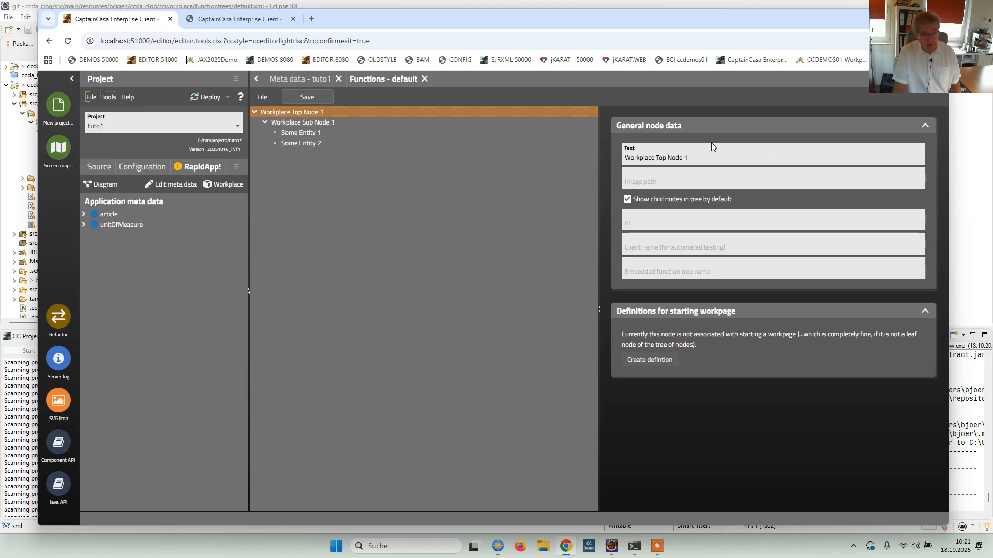
click(305, 133)
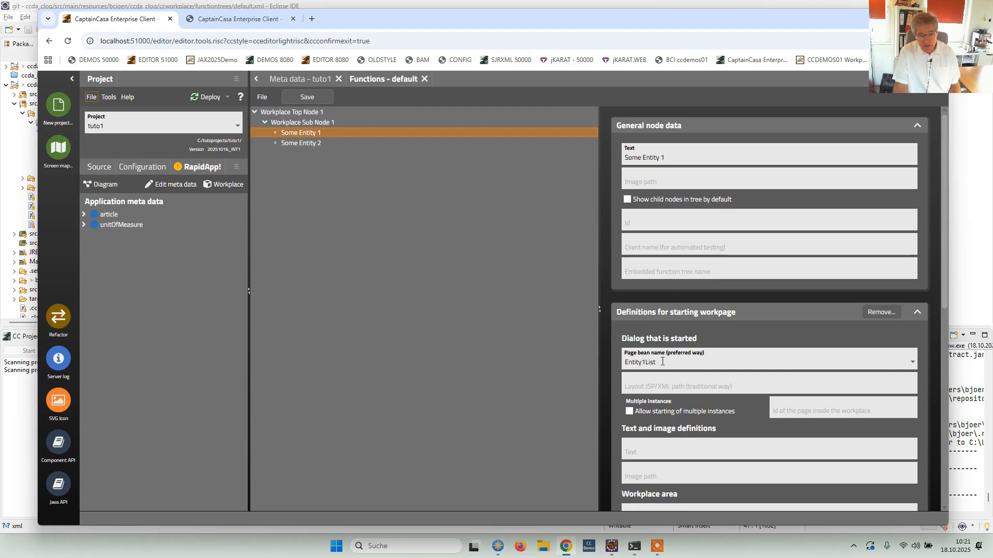
Rename the function tree's top node as "Stock Management" and its sub node as "Master data".
click(304, 114)
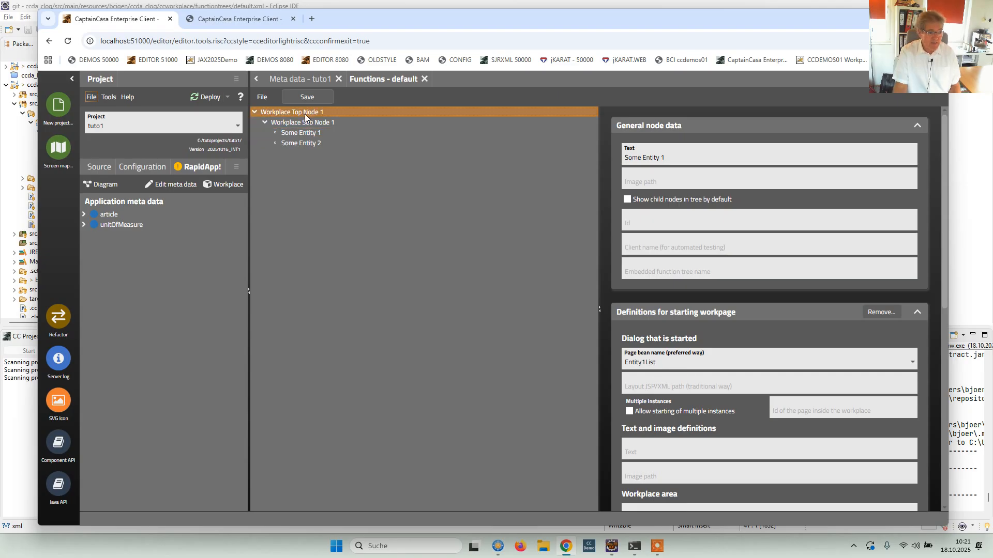
click(704, 155)
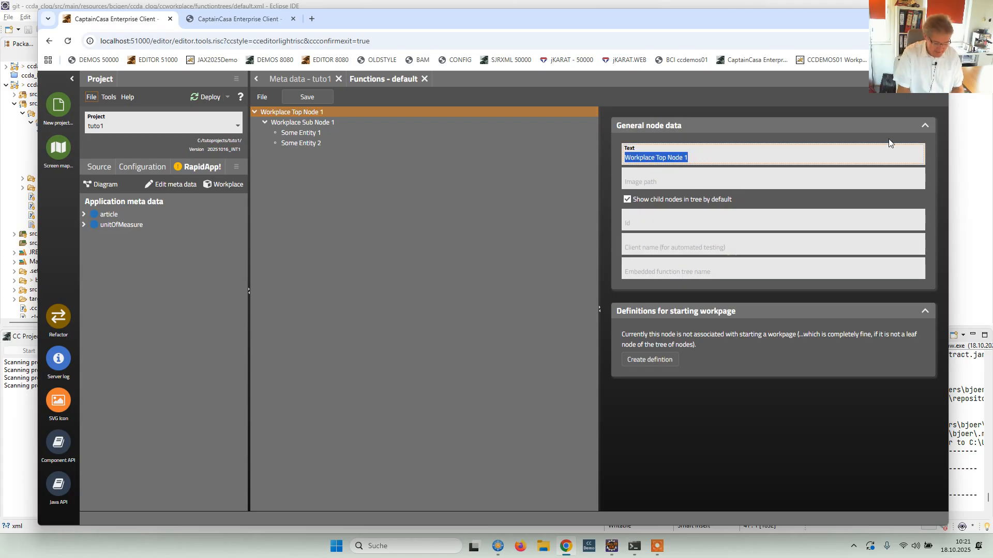
text(Stock Management)
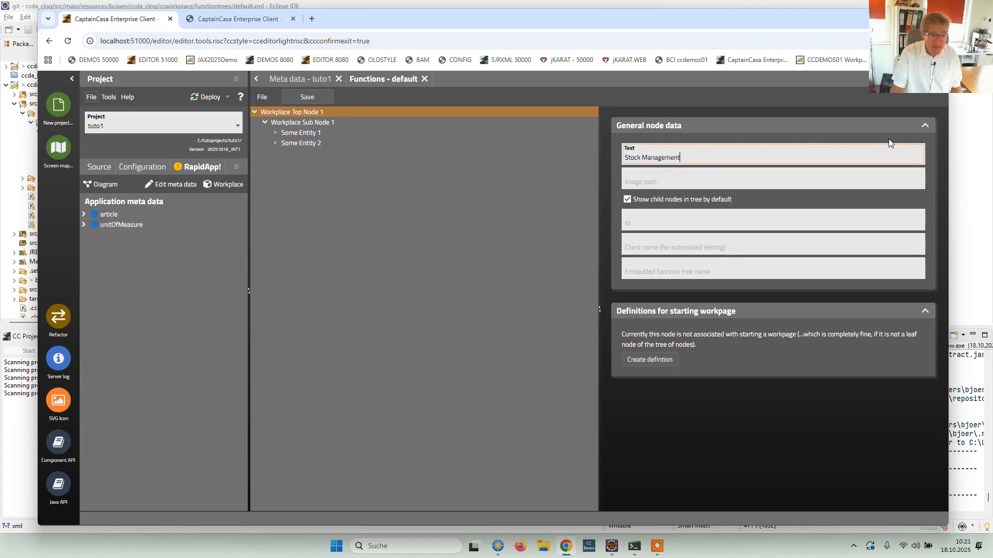
click(310, 123)
click(719, 160)
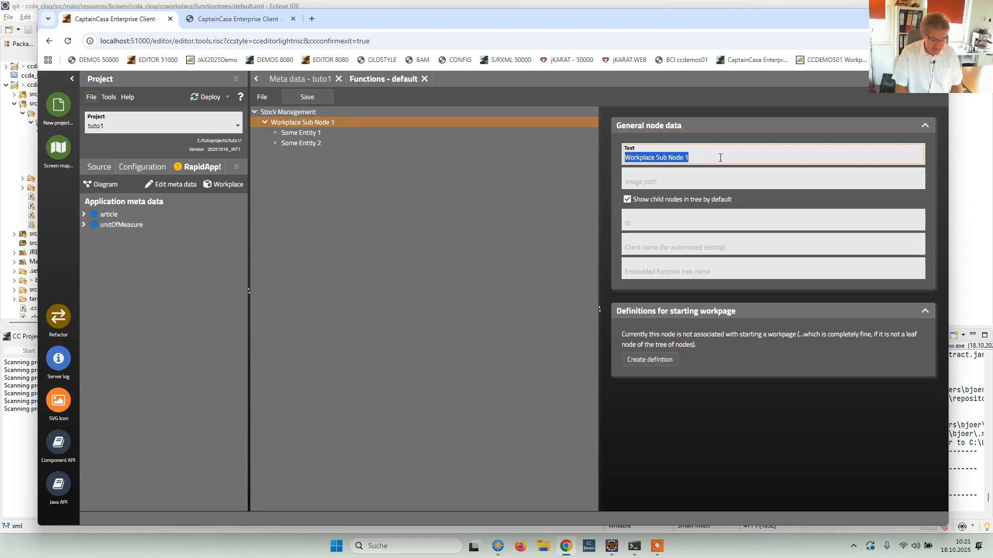
text(Master data)
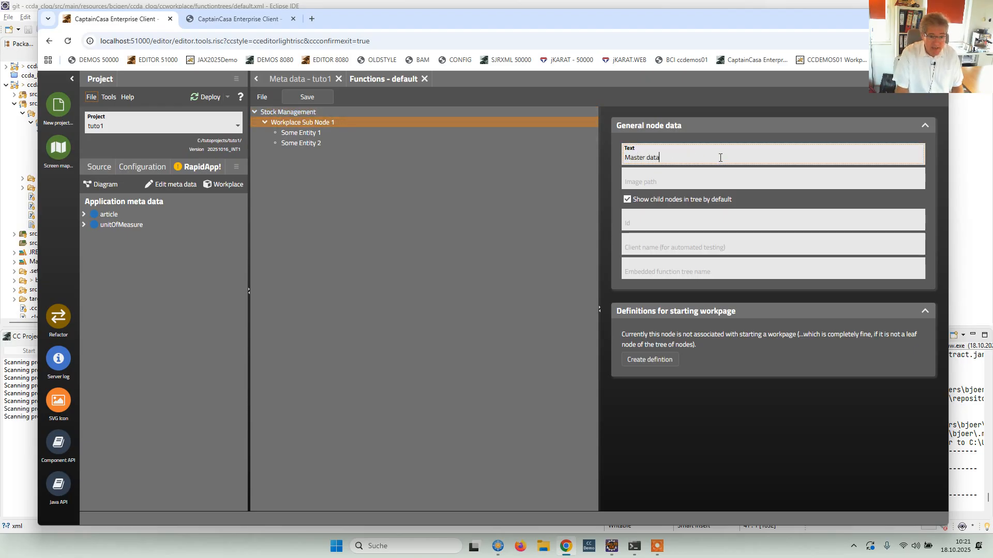
Rename the node Some Entity 1 as "Articles" and Some Entity 2 as "Unit of measures".
click(300, 134)
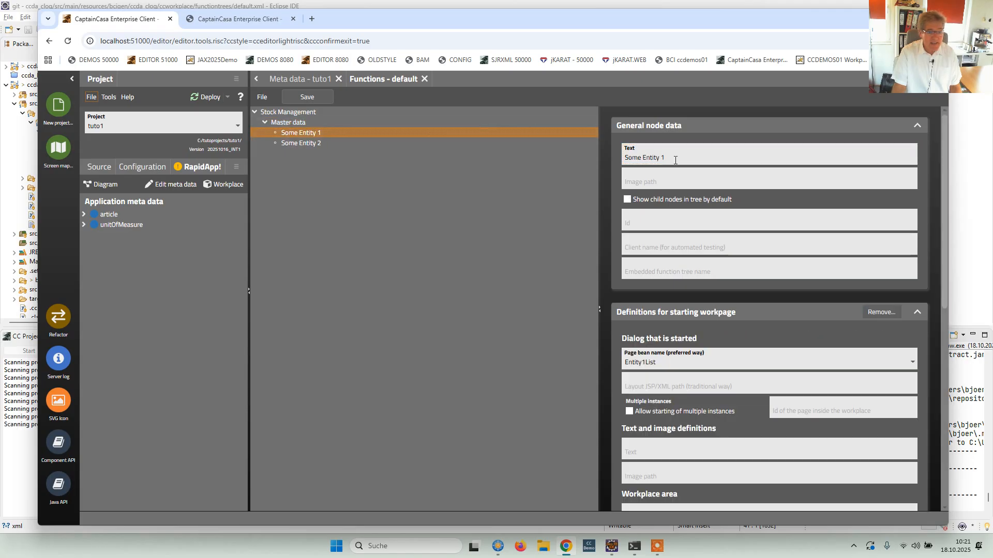
click(678, 158)
text(Articles)
click(291, 144)
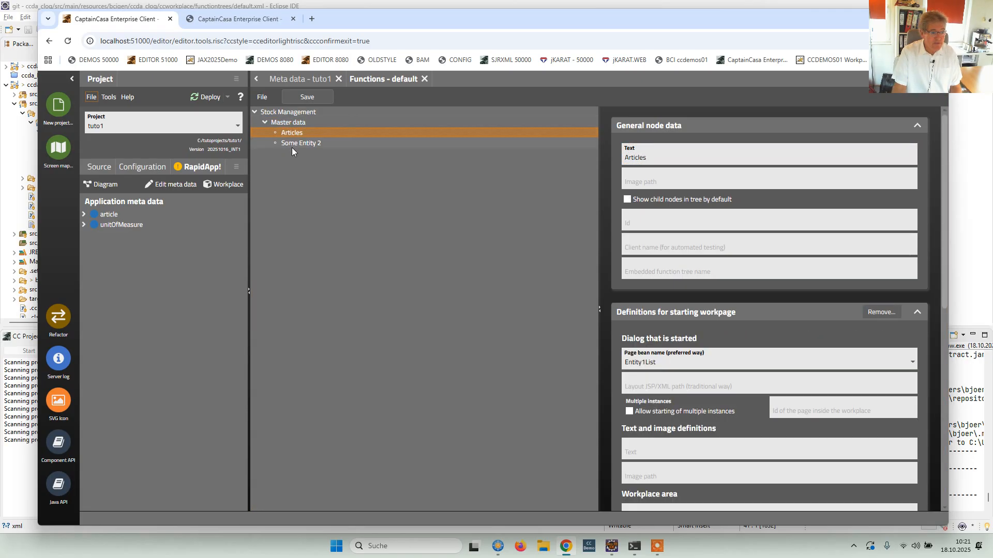
click(717, 158)
text(Uni)
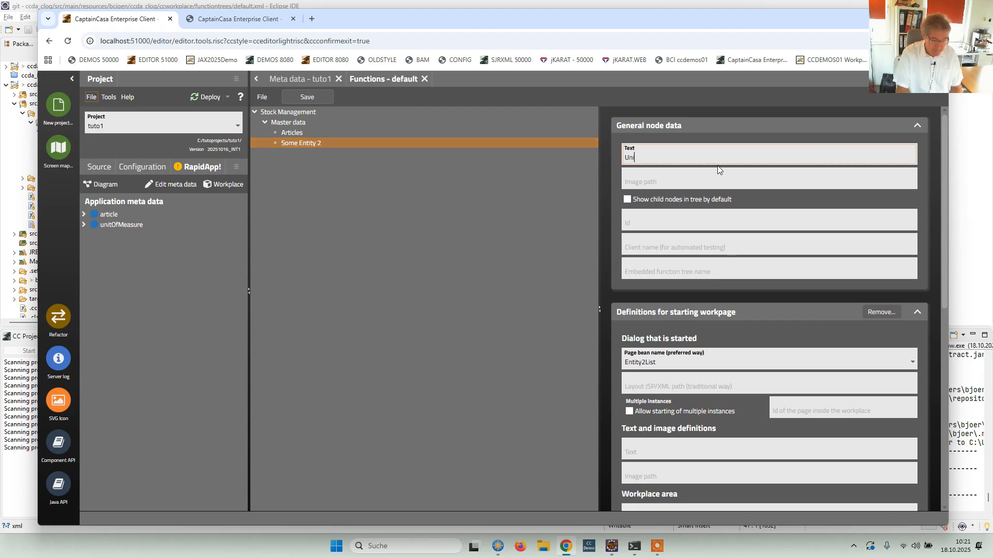
text(t of measures)
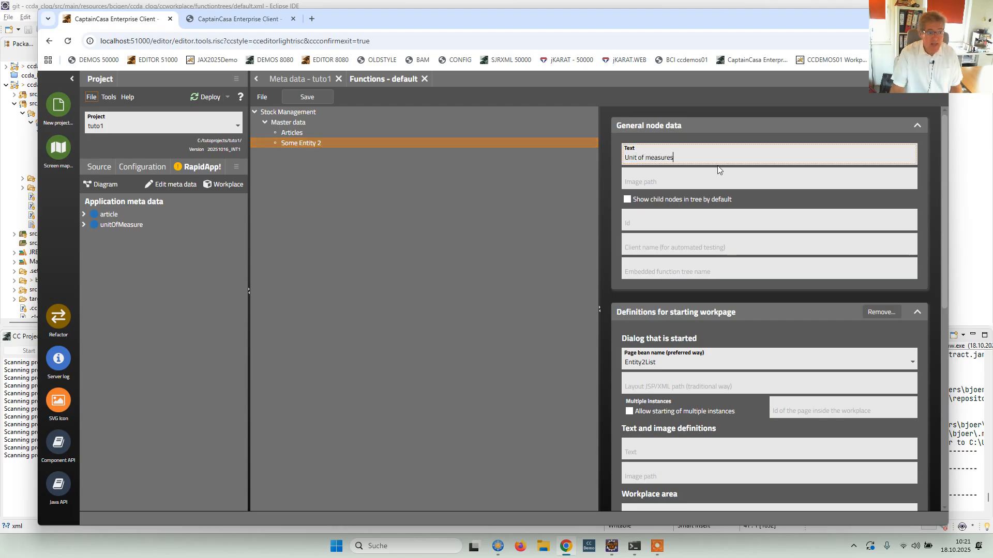
Remove the Articles node's workpage start definition and create a new one with ArticleList as the page bean name.
click(296, 130)
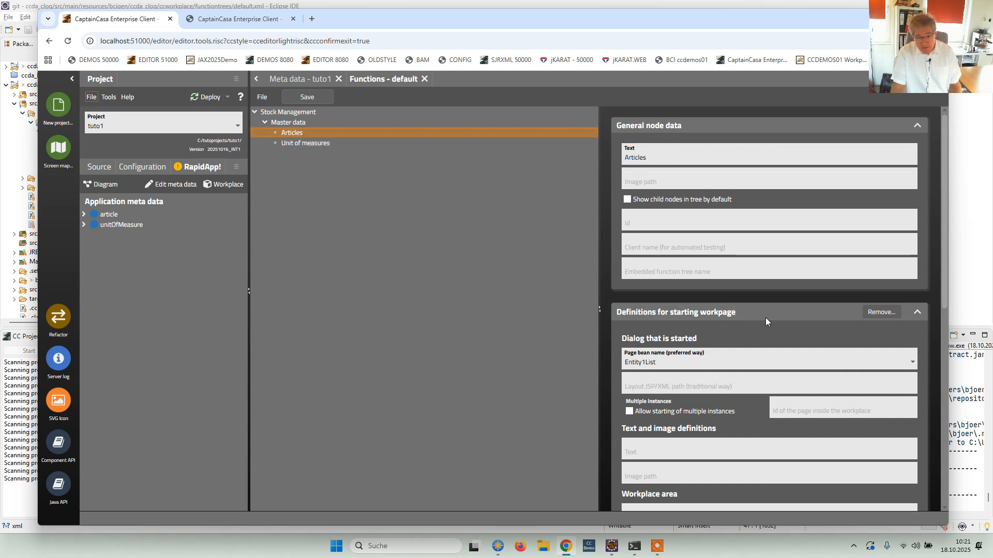
click(879, 313)
click(826, 411)
click(652, 359)
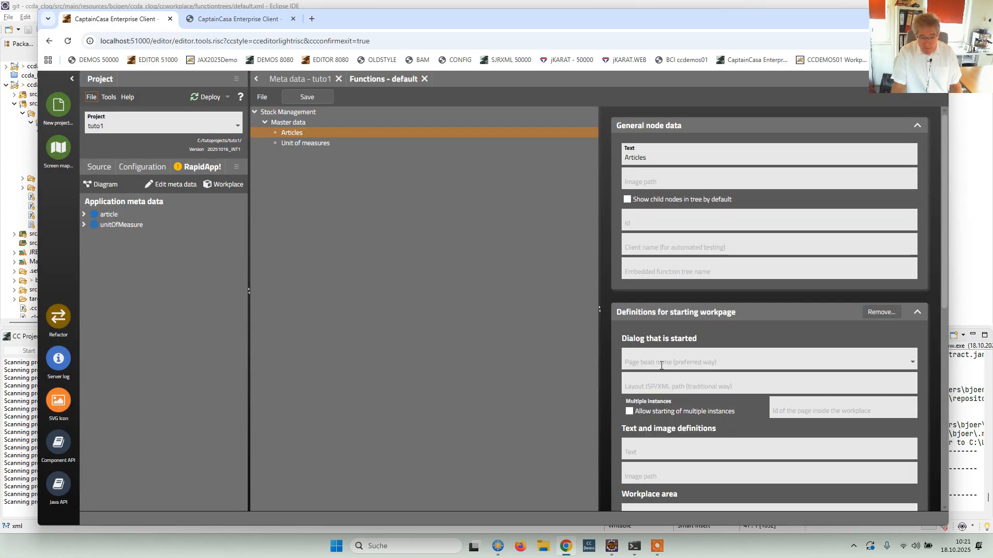
click(651, 360)
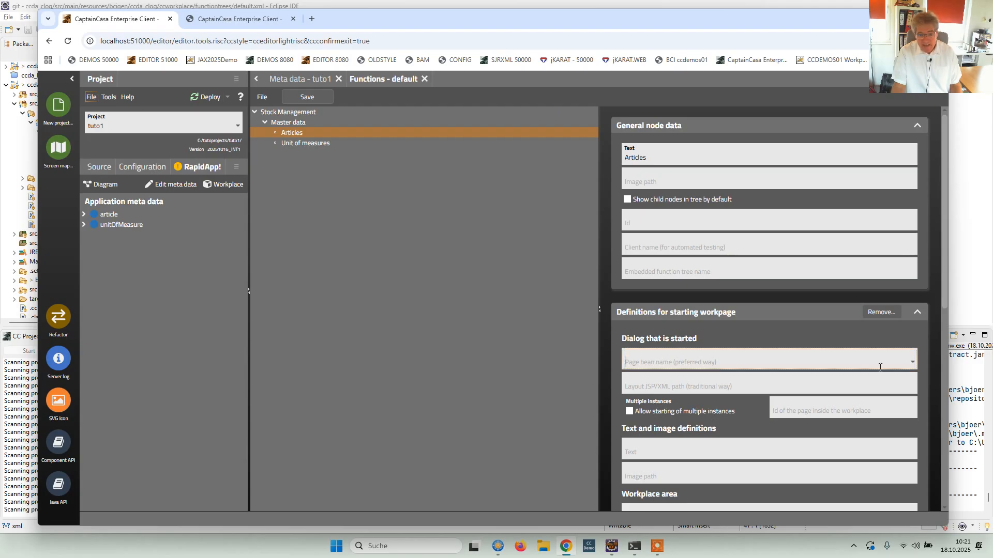
click(913, 362)
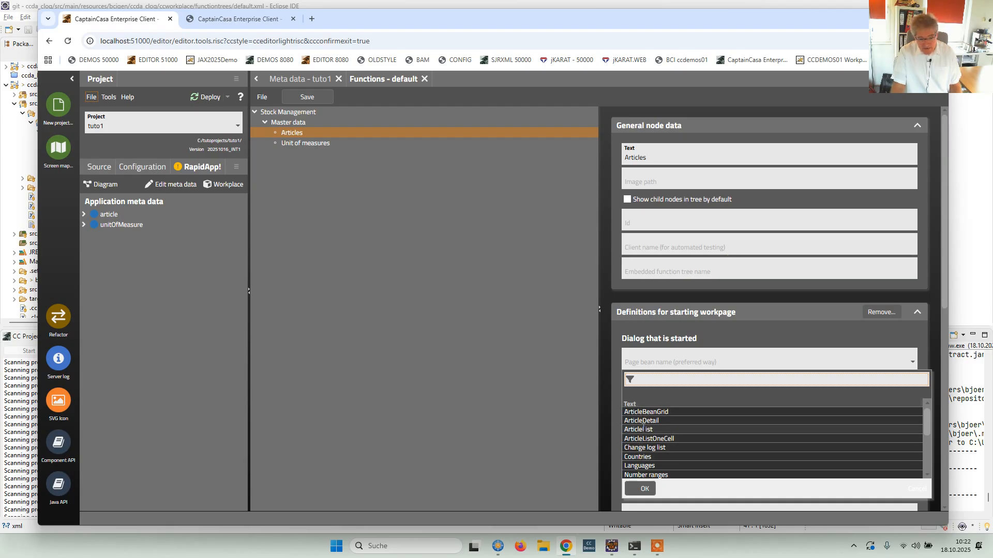
click(651, 429)
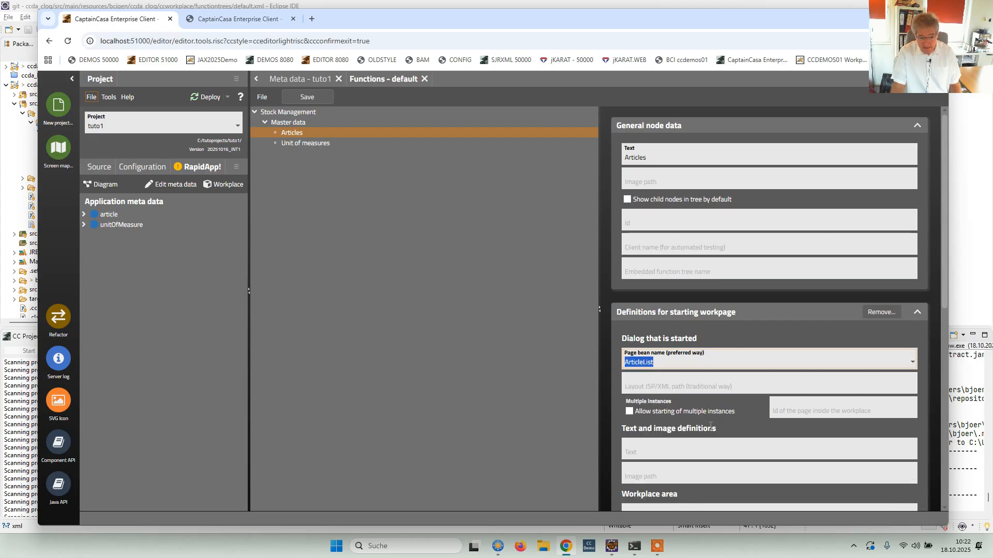
Allow multiple instances for the Articles node and set its page id inside the workplace to ArticleList.
click(630, 414)
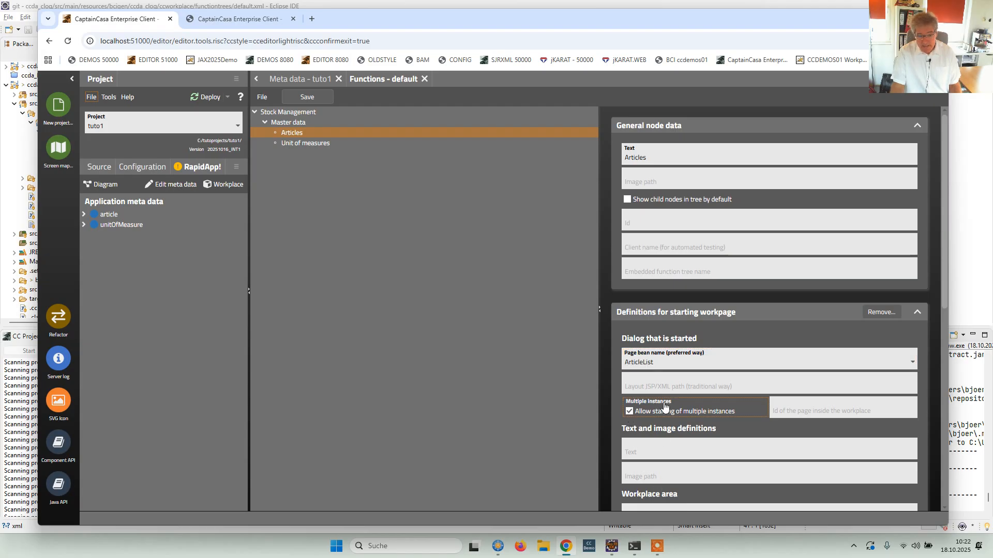
click(667, 365)
key(ctrl+c)
click(805, 412)
key(ctrl+v)
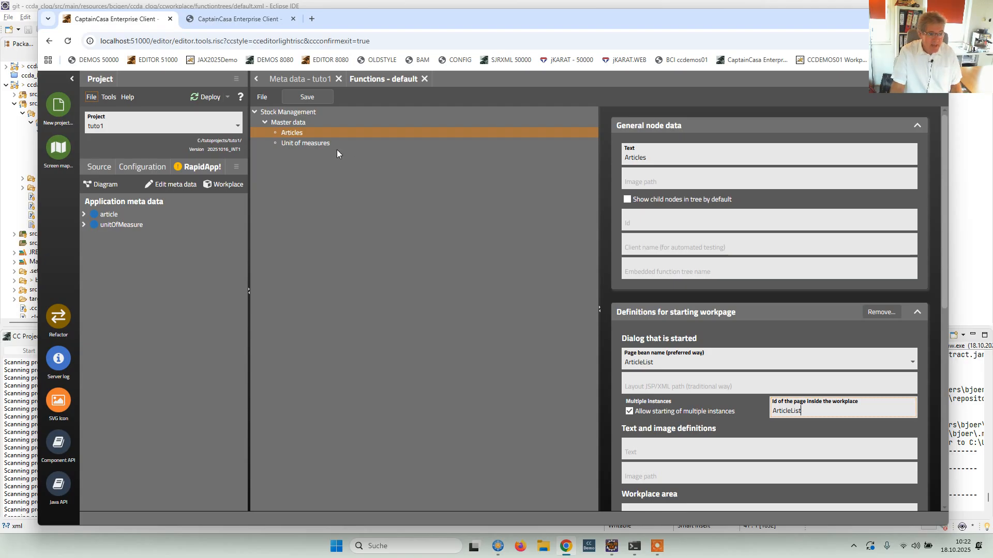
Set both the page bean name and the page id inside the workplace to UnitOfMeasureList for the Unit of measures node.
click(301, 145)
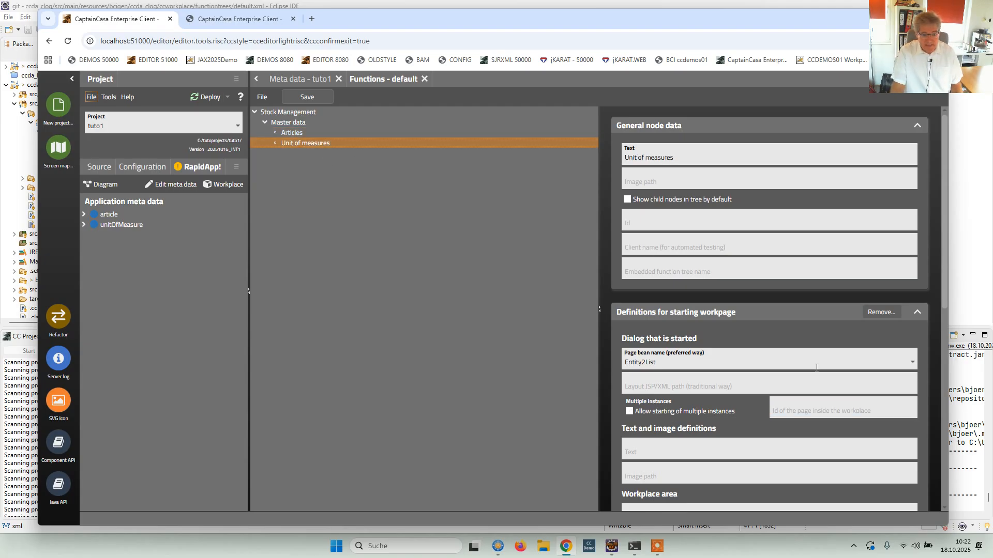
click(912, 362)
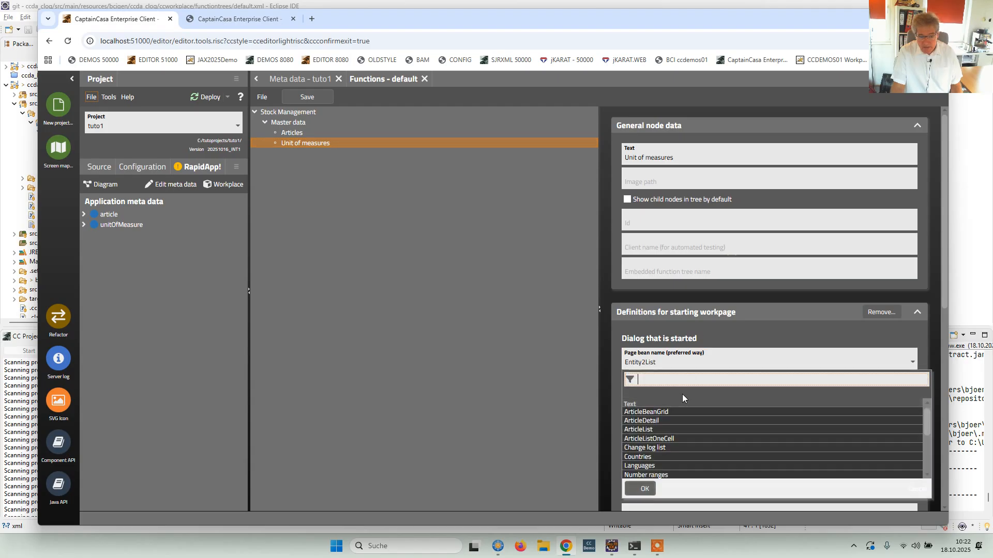
scroll(688, 430, down, 2)
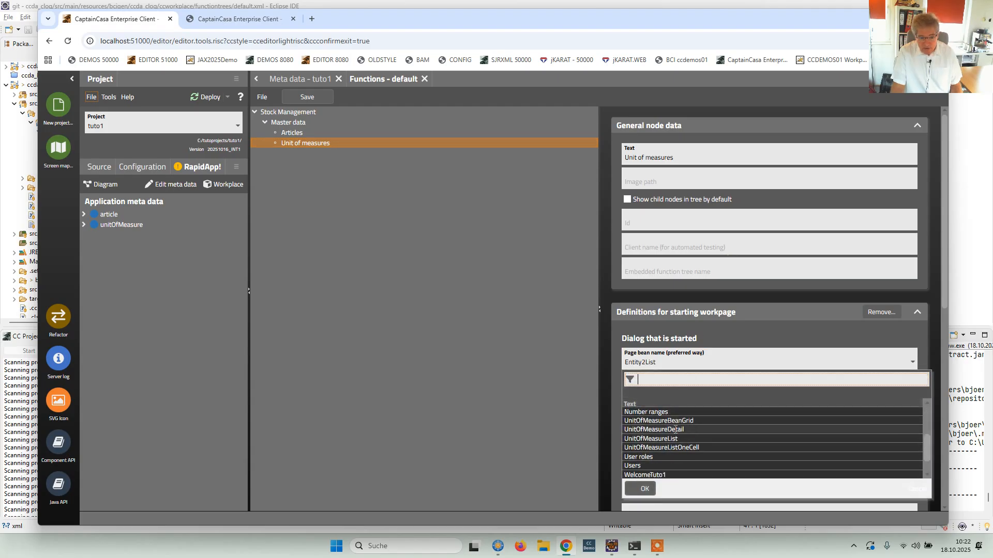
double_click(684, 439)
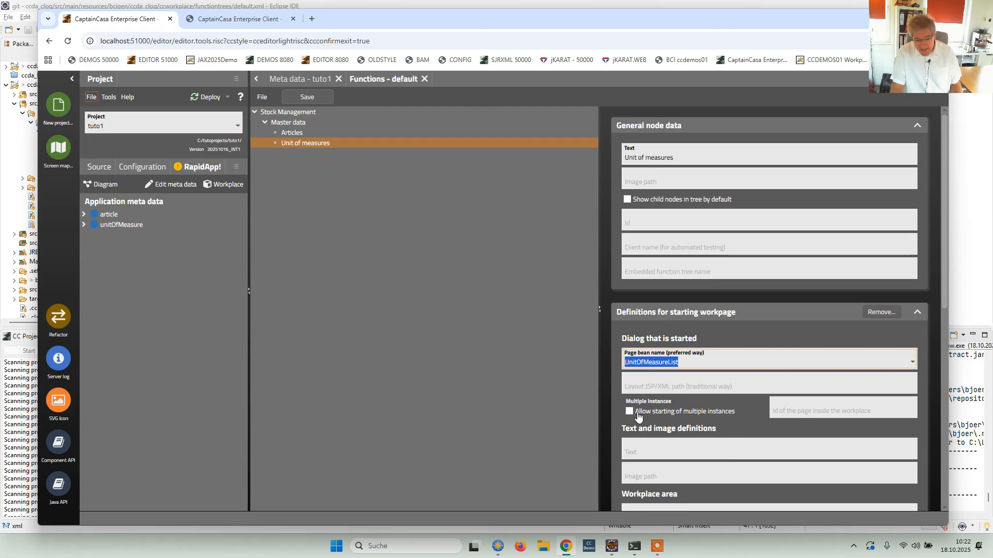
click(797, 406)
text(UnitOfMeasureList)
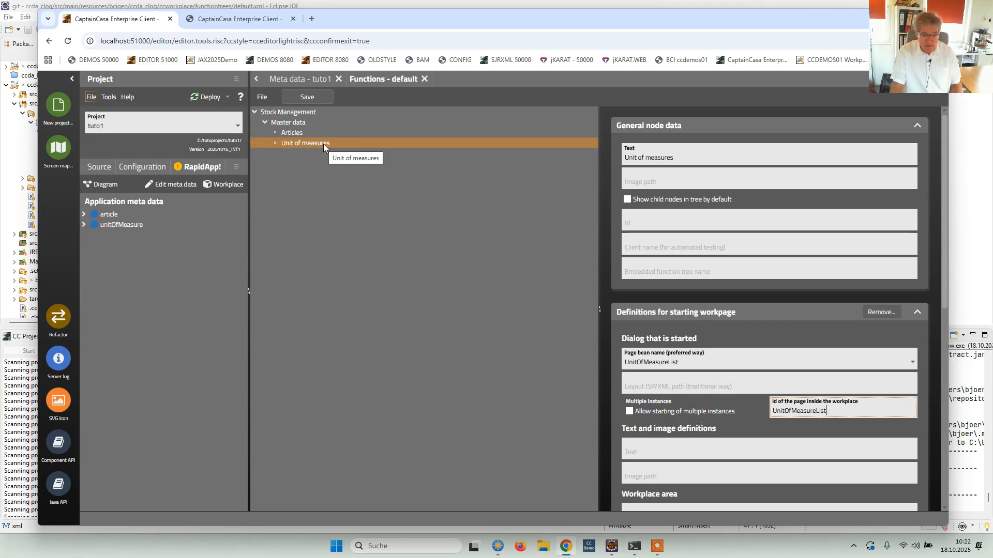
click(295, 133)
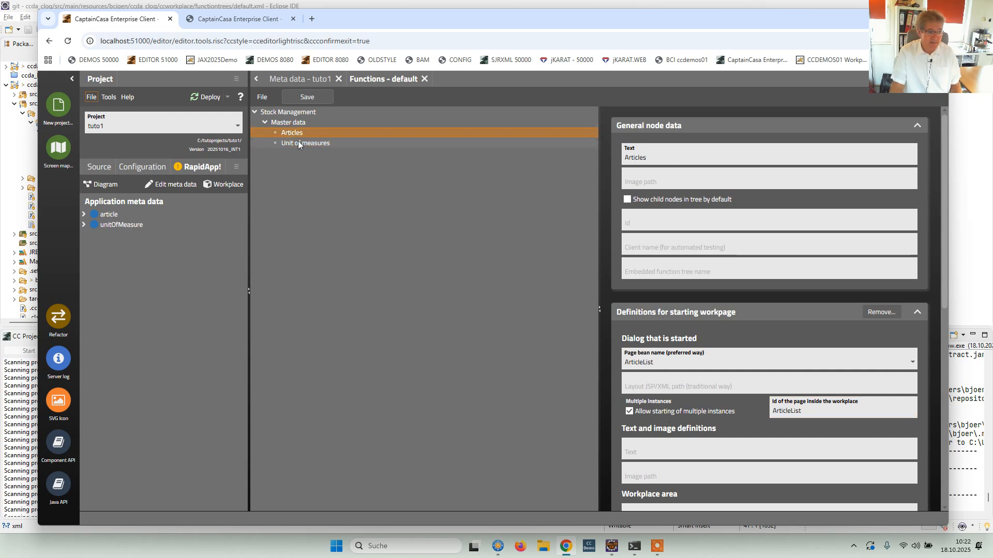
Save the function tree and reload the running tuto1 workplace page in the other browser tab.
click(313, 97)
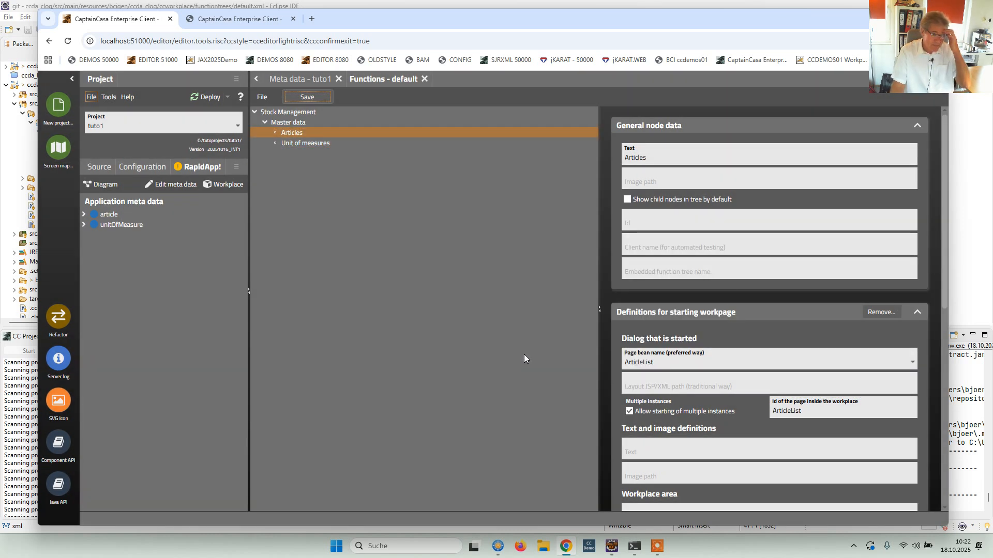
click(223, 19)
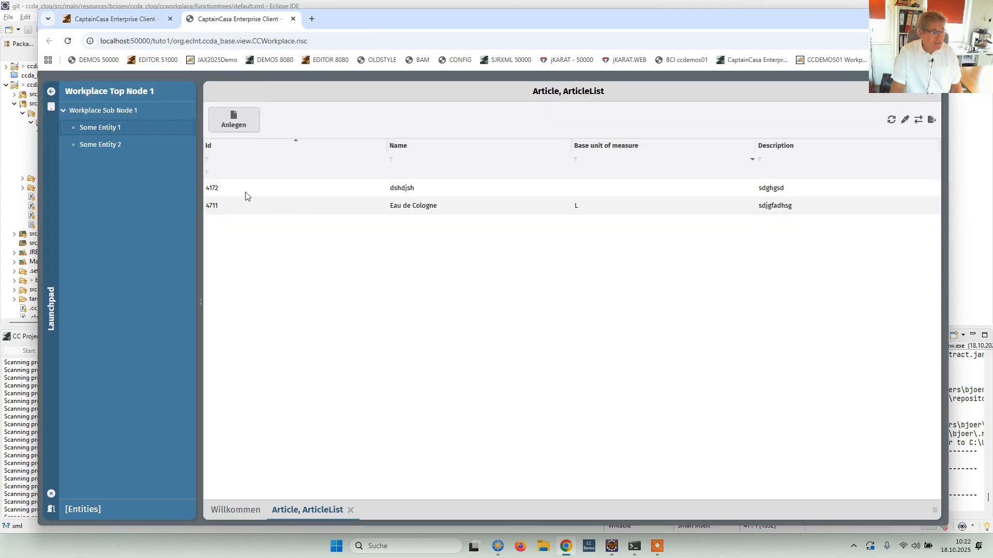
click(68, 42)
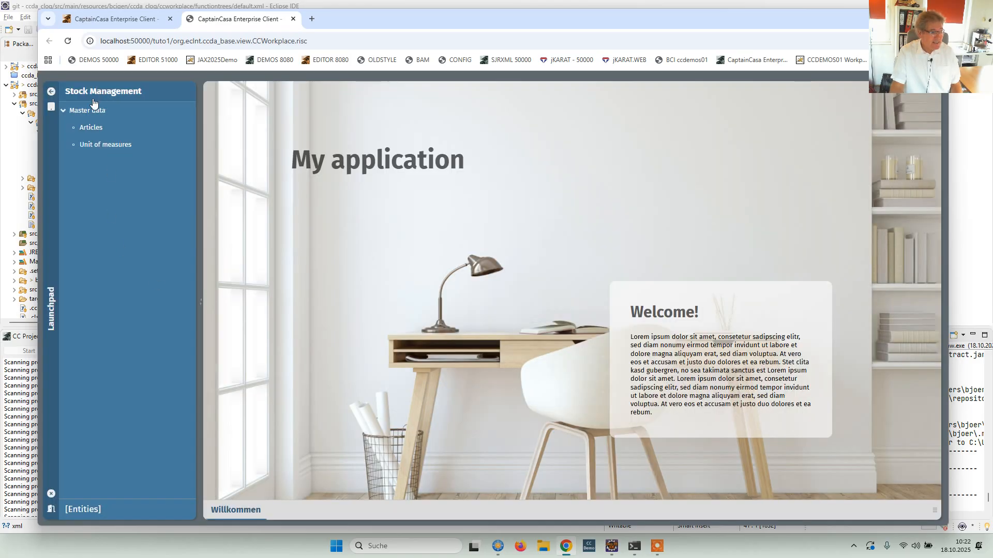
Open article 4711 on the Articles page and dock a second Articles instance beside it.
click(93, 128)
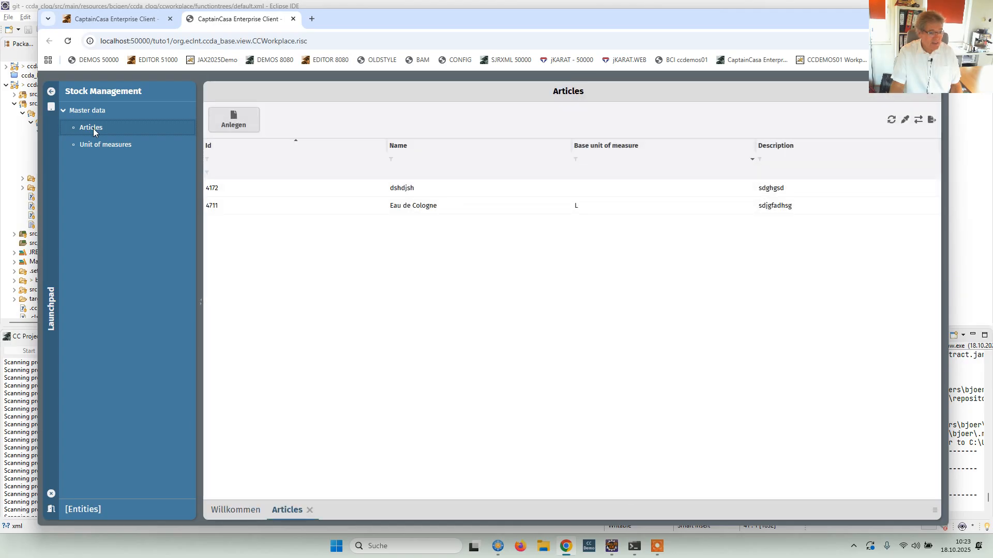
click(353, 205)
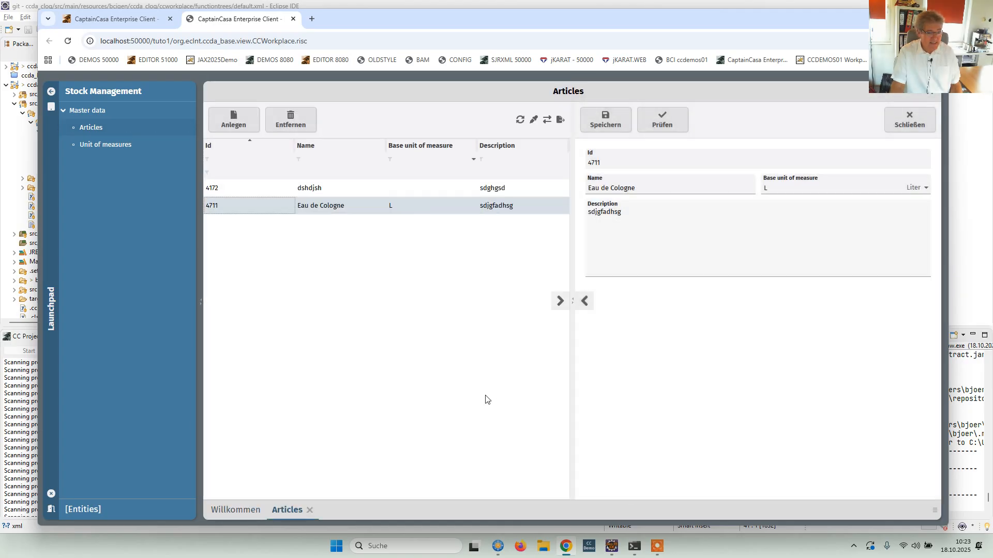
click(93, 129)
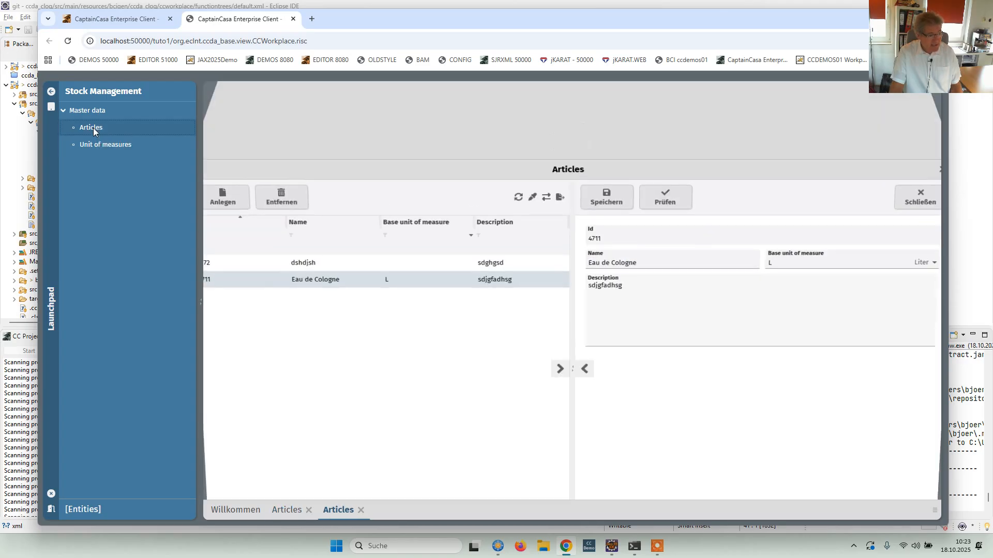
click(288, 515)
click(338, 511)
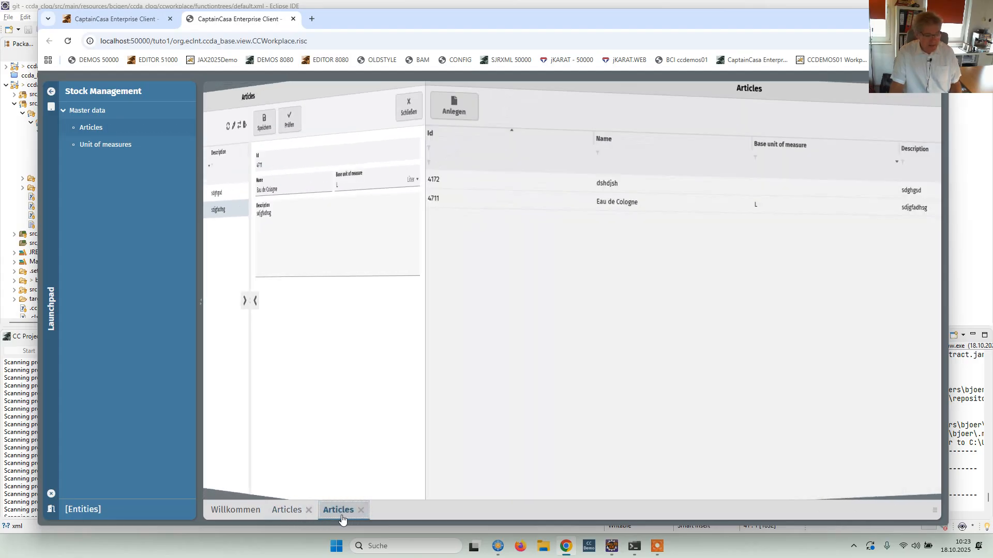
drag(337, 515, 842, 335)
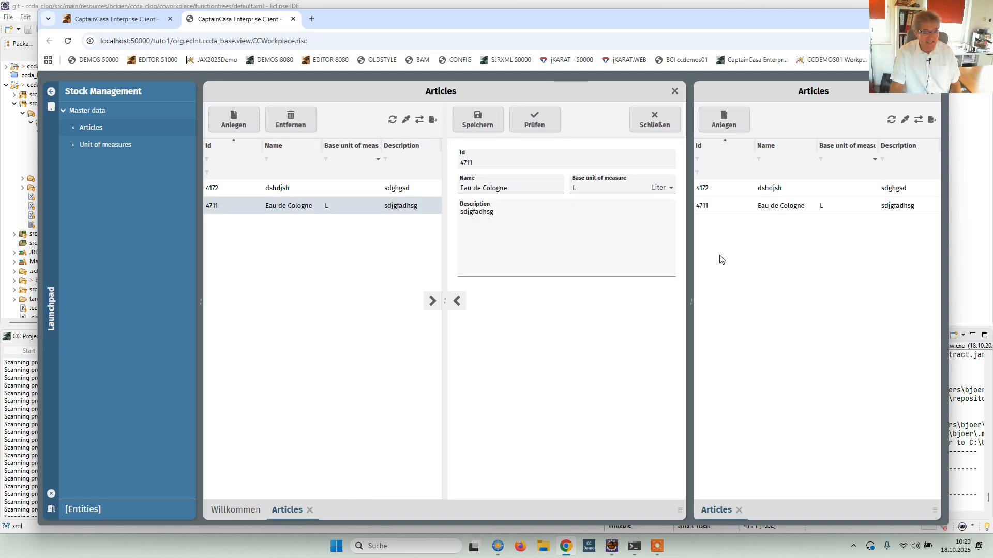
Open article 4711 in the second Articles instance, switch between its list and detail views, and close the article.
click(721, 212)
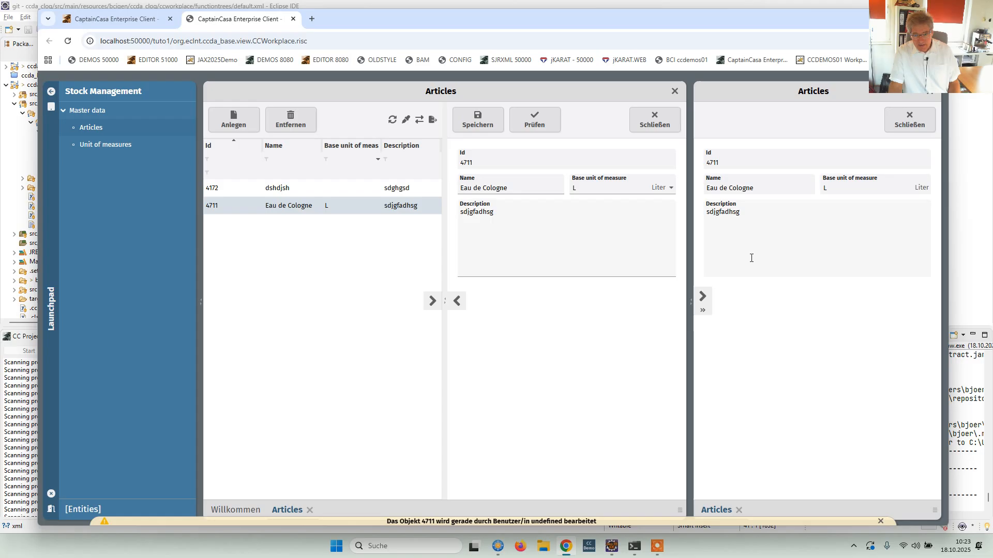
click(770, 215)
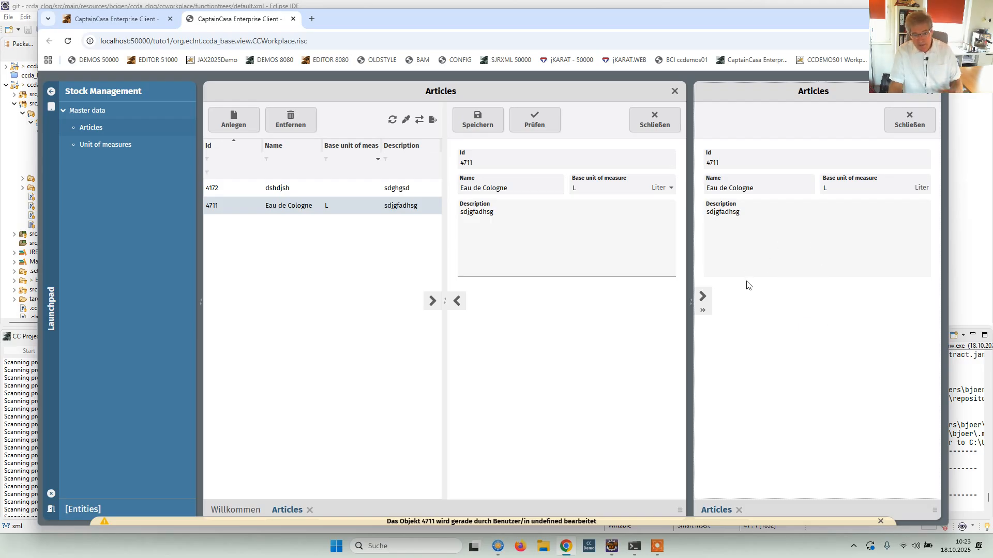
click(703, 298)
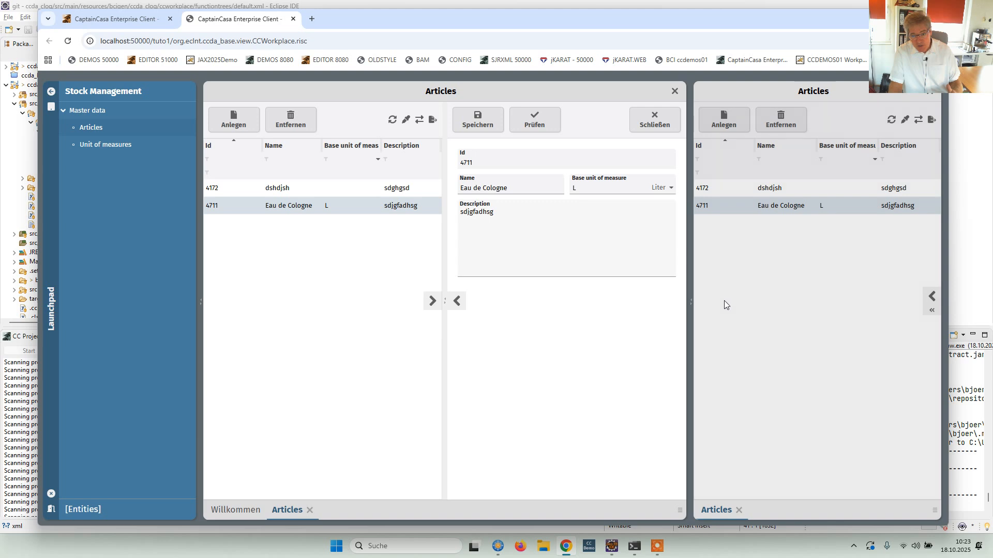
click(924, 301)
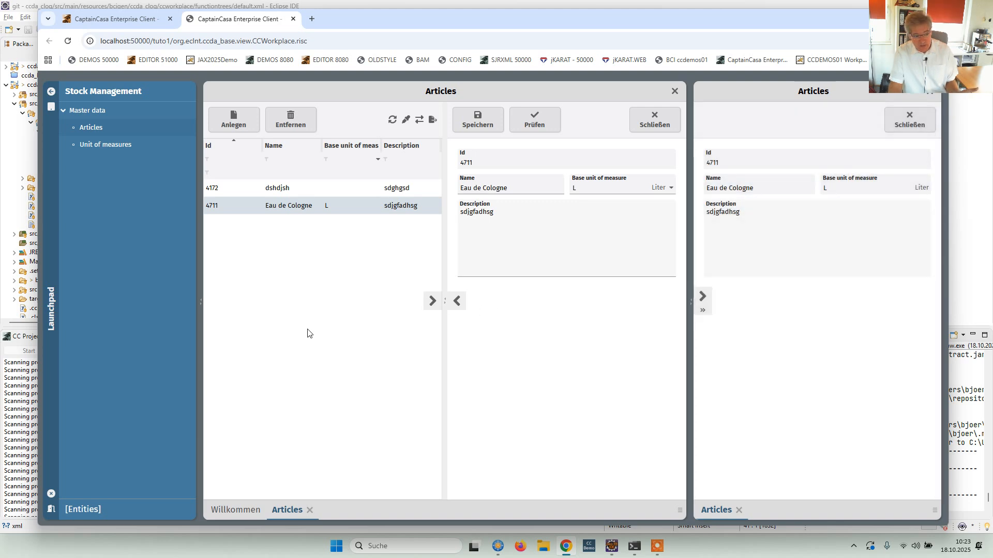
click(702, 299)
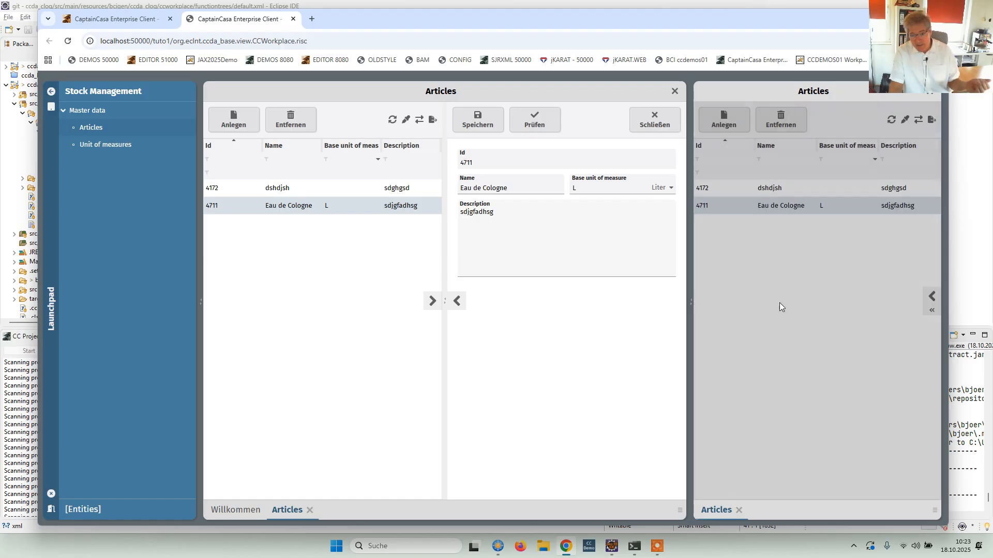
click(929, 298)
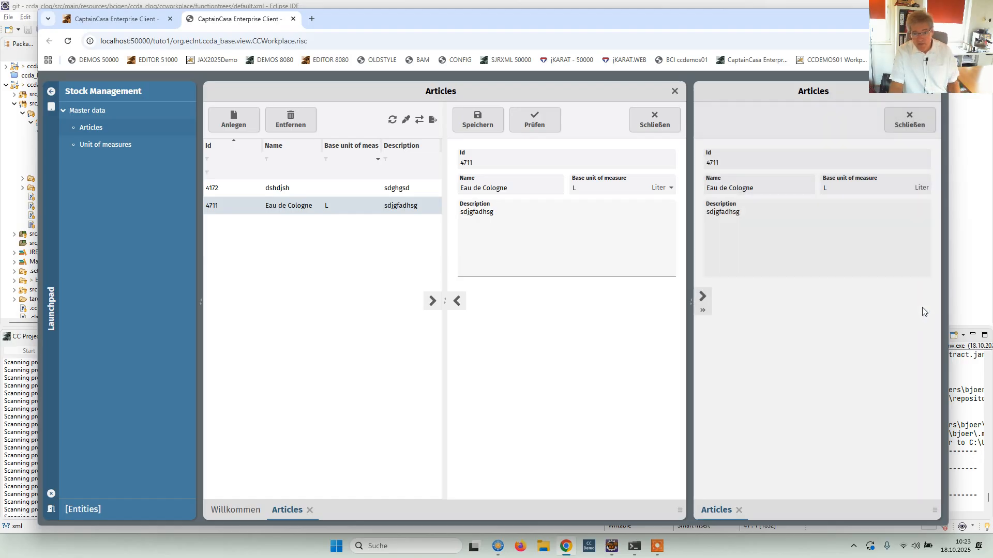
click(910, 120)
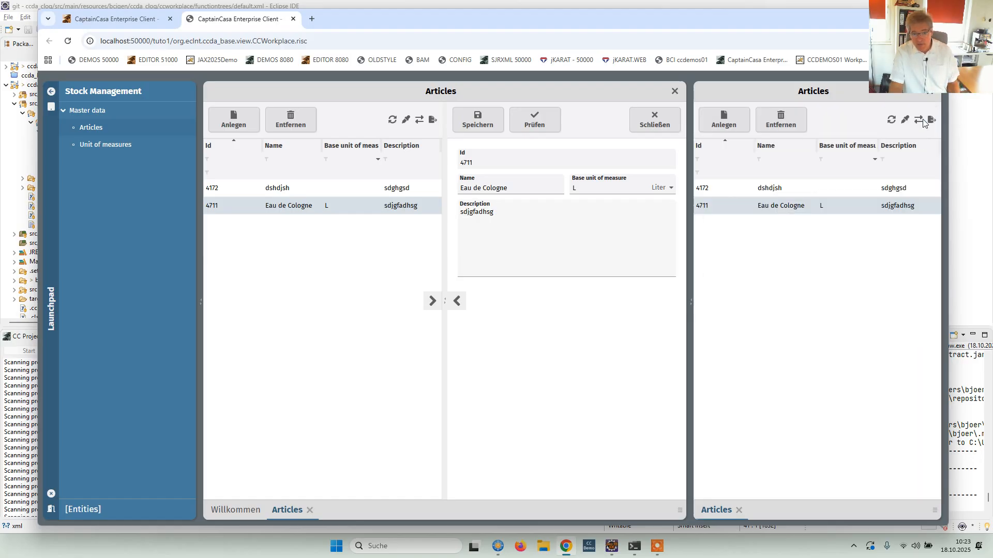
View article 4172 in the second Articles instance, and close both the article and that instance.
double_click(712, 188)
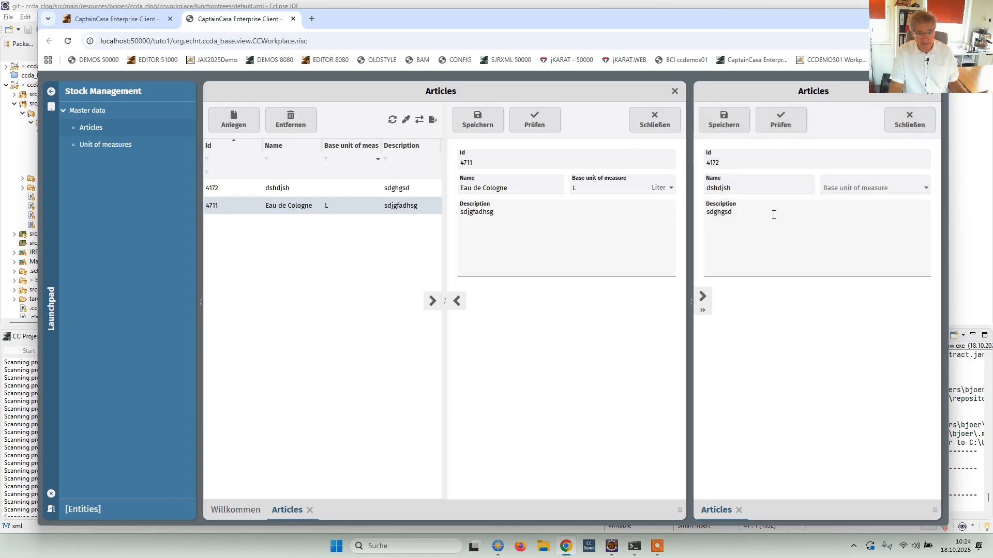
click(909, 119)
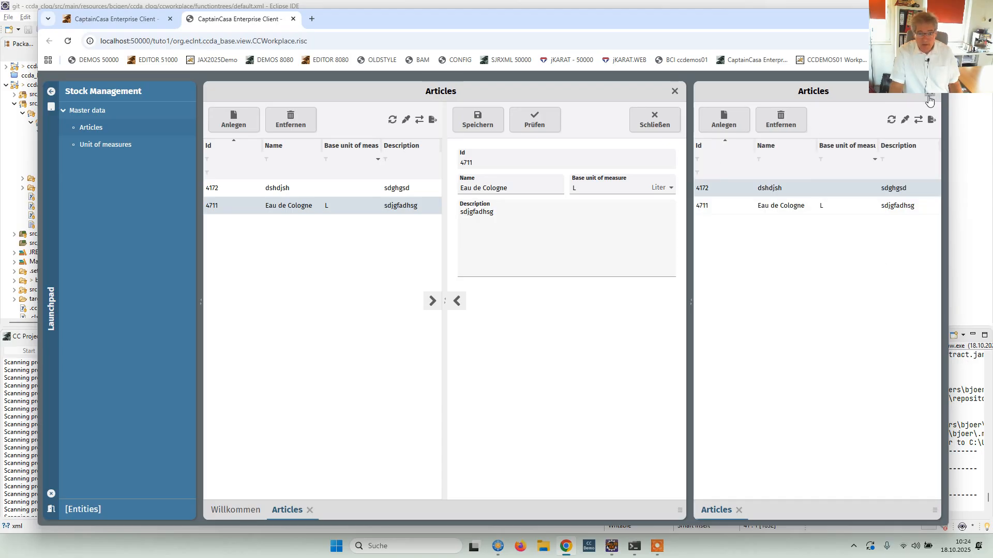
click(929, 98)
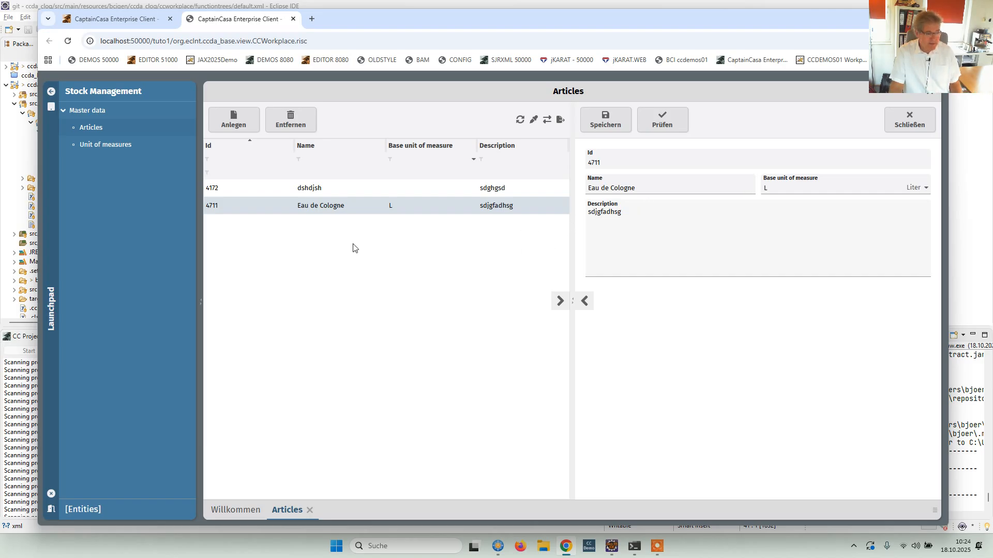
Start the Unit of measures page, request it again while it is open, and return to the Articles page.
click(105, 145)
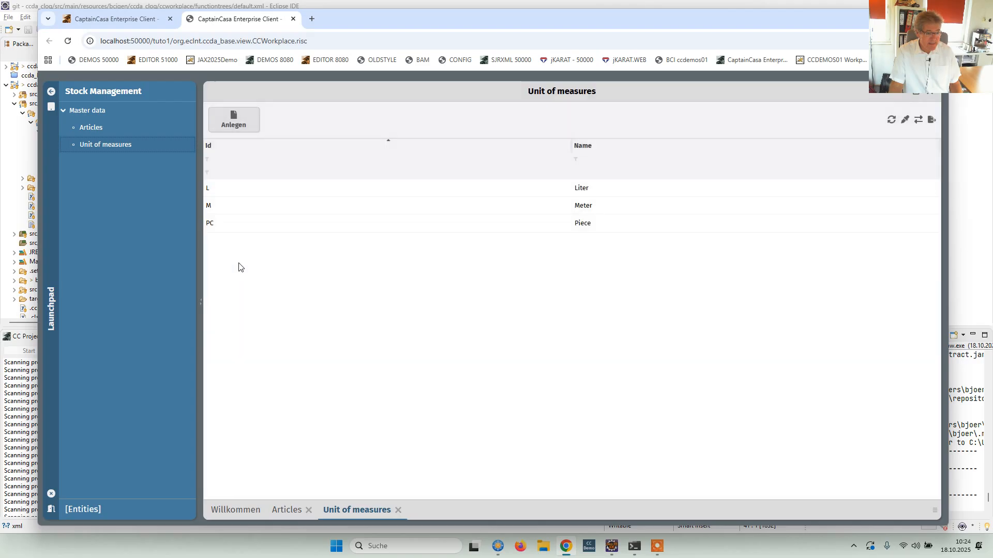
click(289, 510)
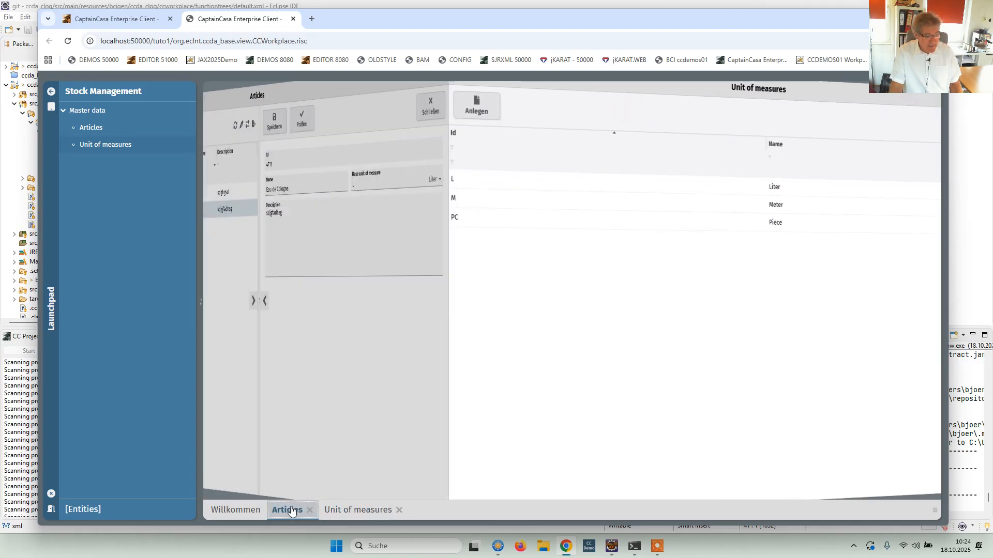
click(90, 144)
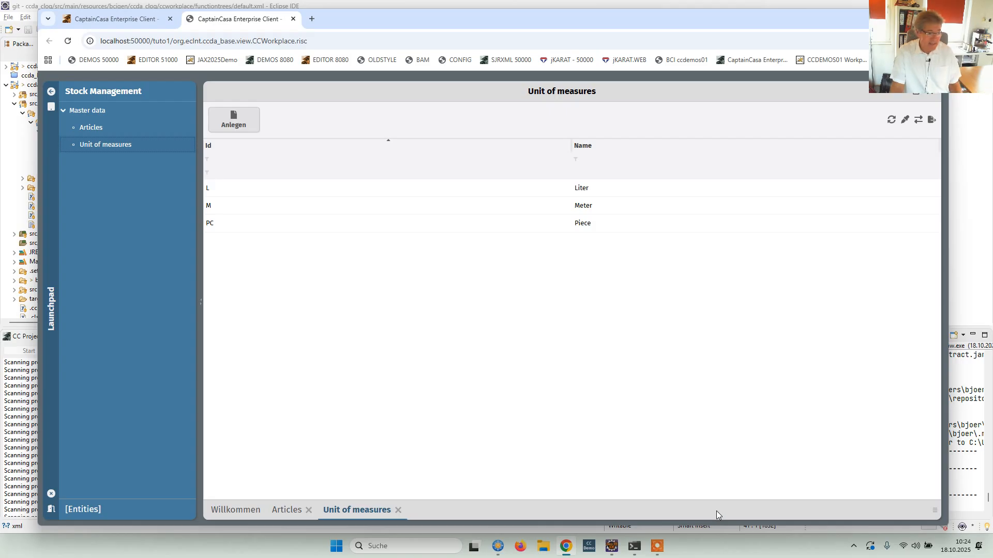
click(286, 510)
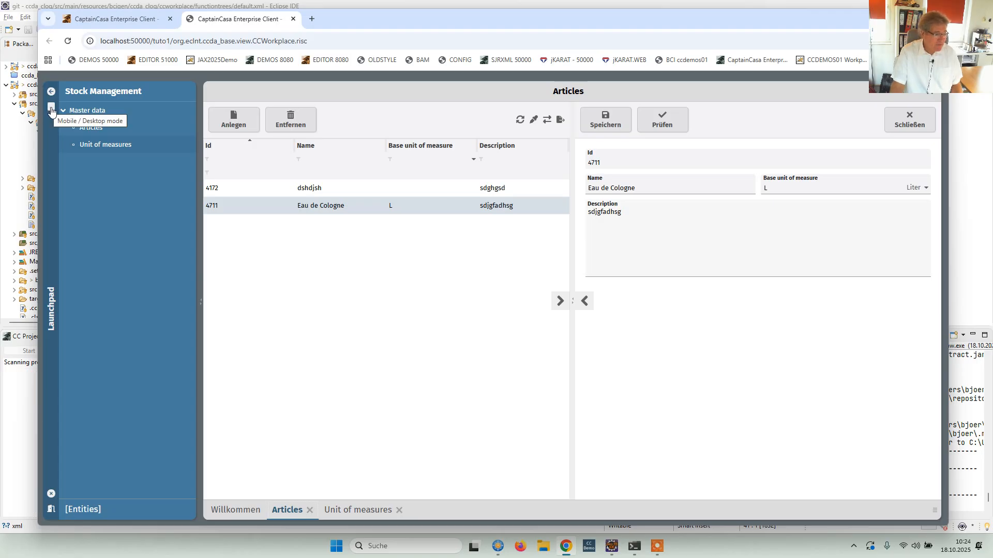
Switch the workplace to mobile mode, look through its open pages, and return to desktop mode.
click(51, 110)
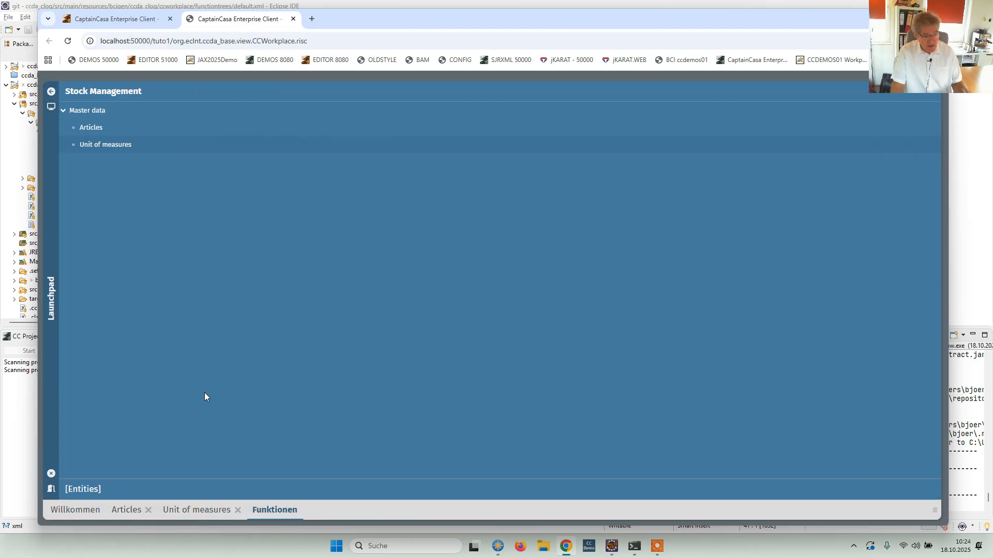
click(193, 511)
click(270, 515)
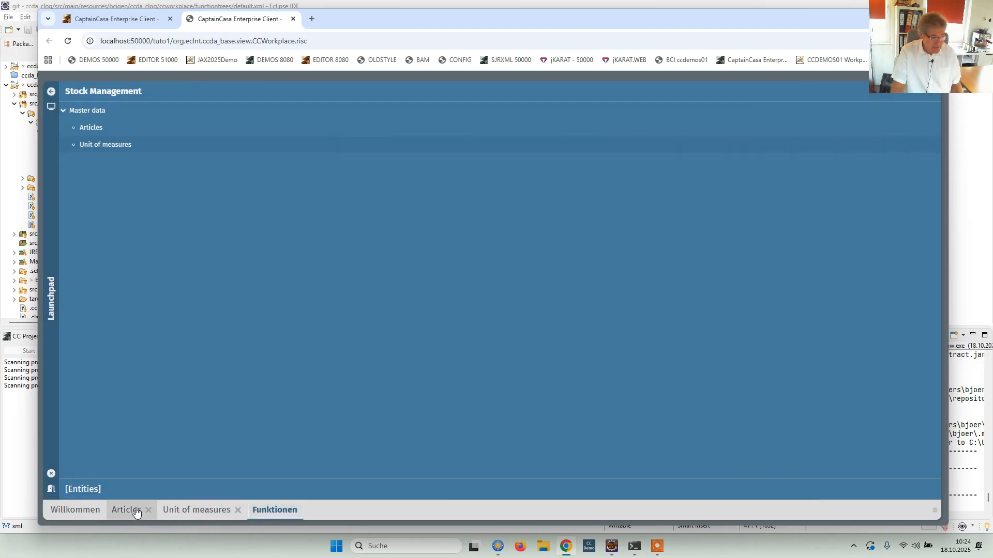
click(51, 108)
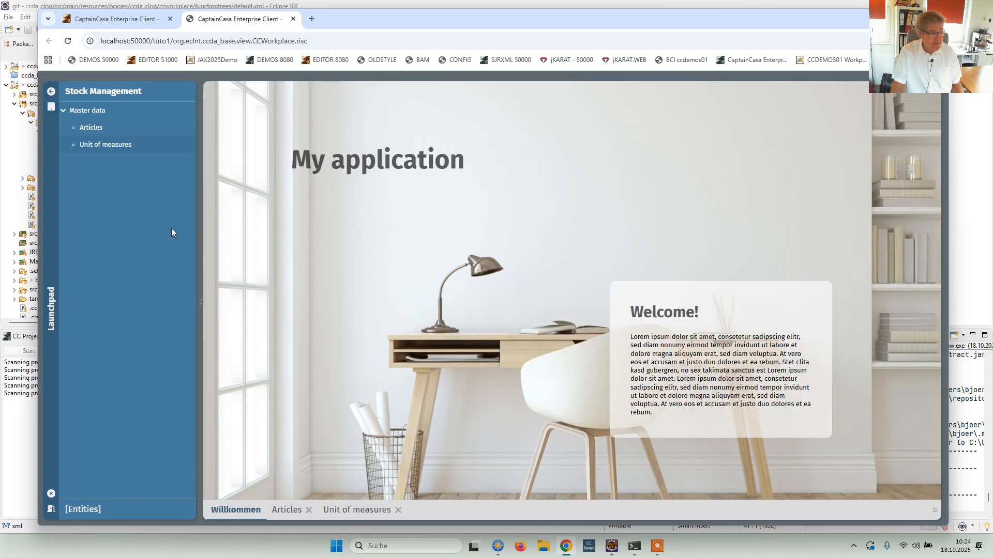
Delete the Favorites area from the launchpad and save the launchpad.
click(52, 312)
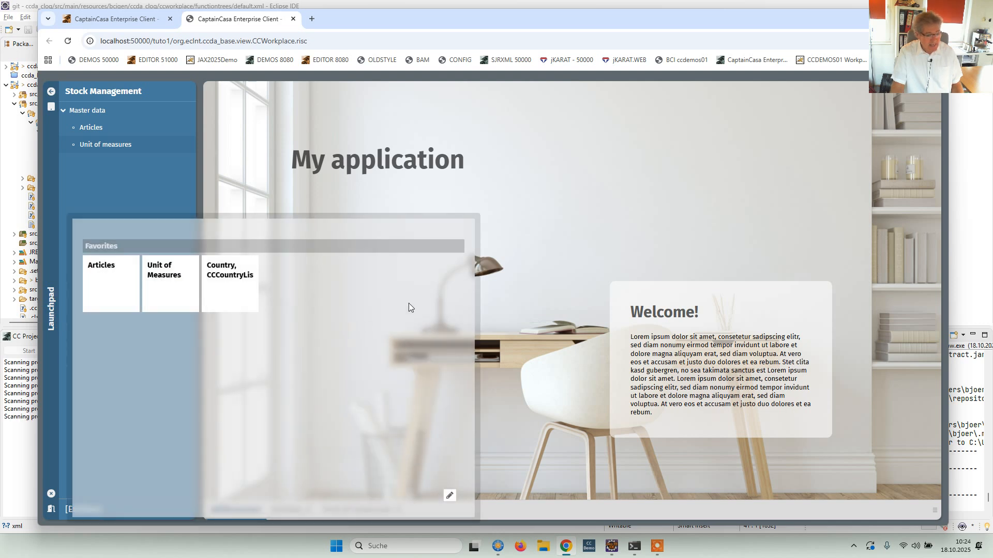
click(450, 498)
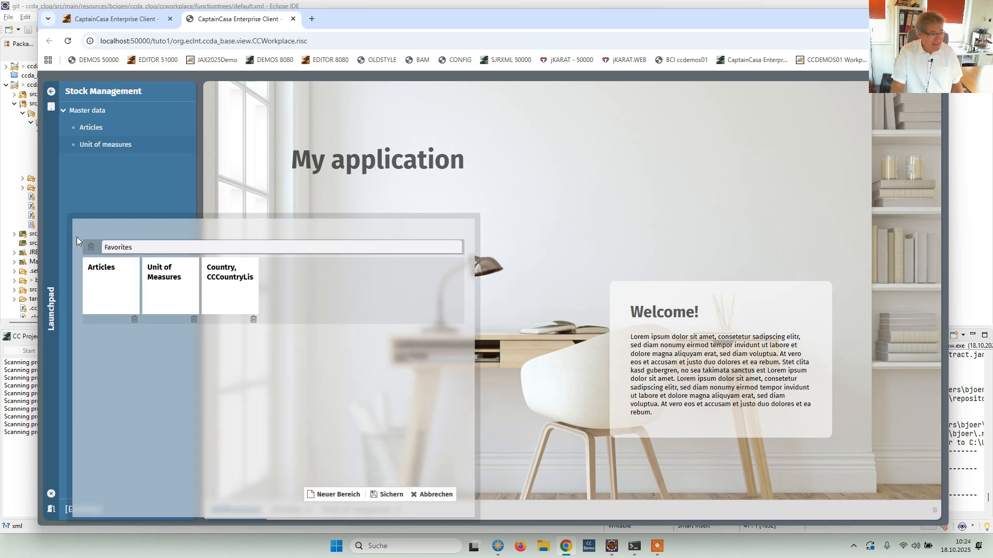
click(91, 247)
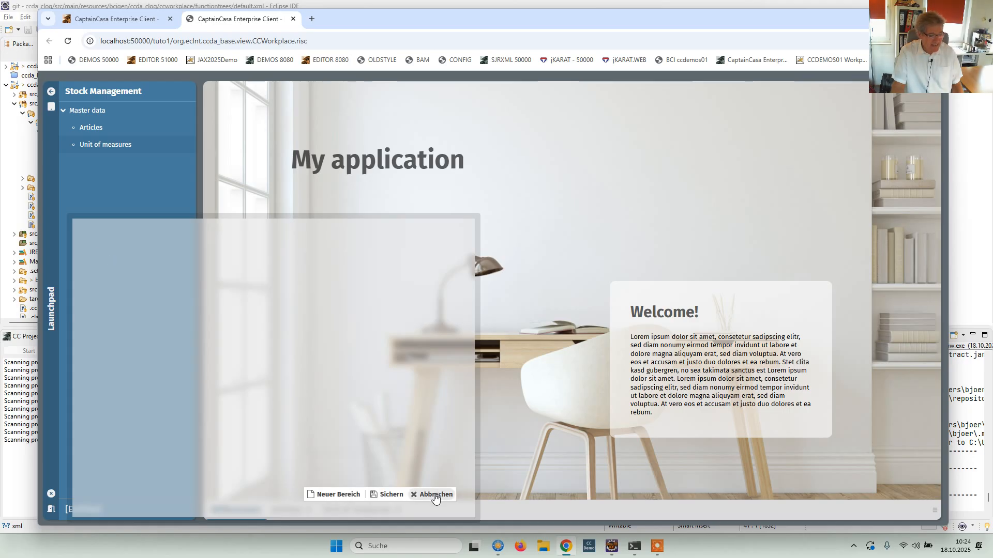
click(383, 495)
Move the launchpad over the welcome page and add a new area titled "Master data favorites".
drag(282, 356, 465, 262)
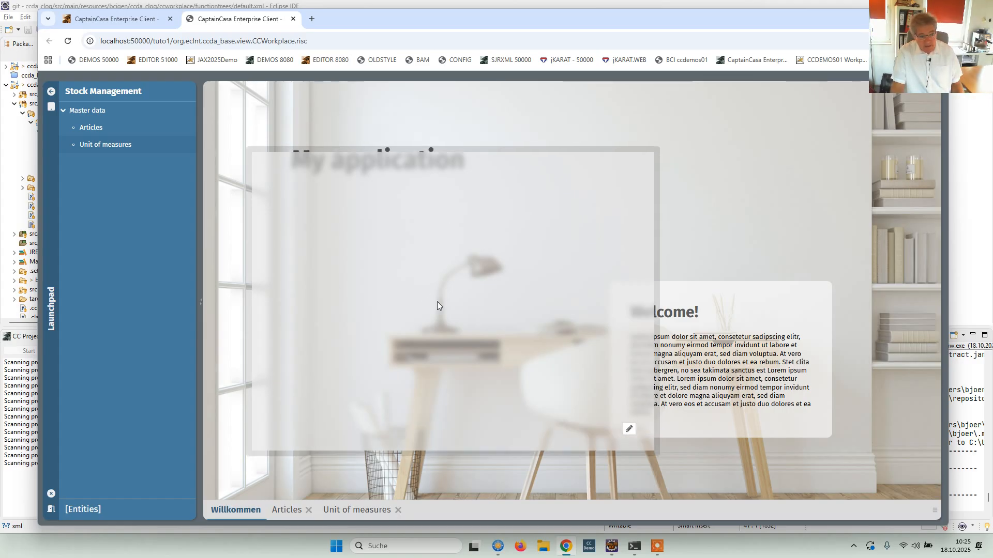
click(633, 402)
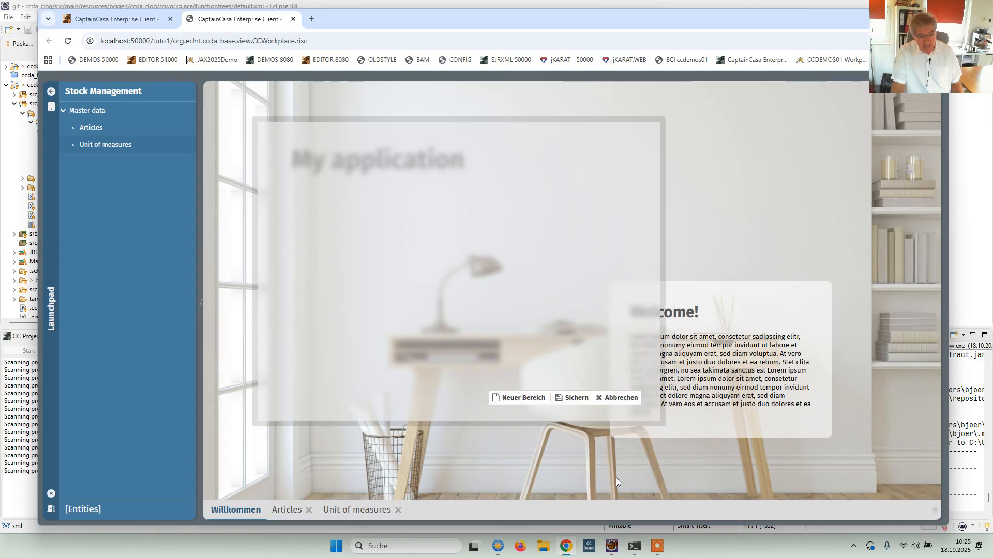
click(524, 399)
triple_click(355, 151)
text(Maste)
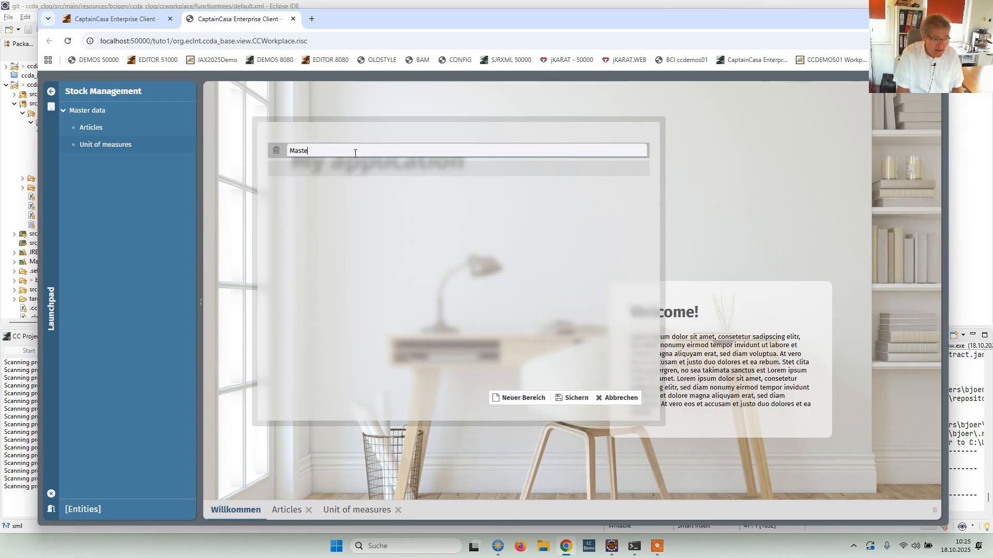
text(r data faco)
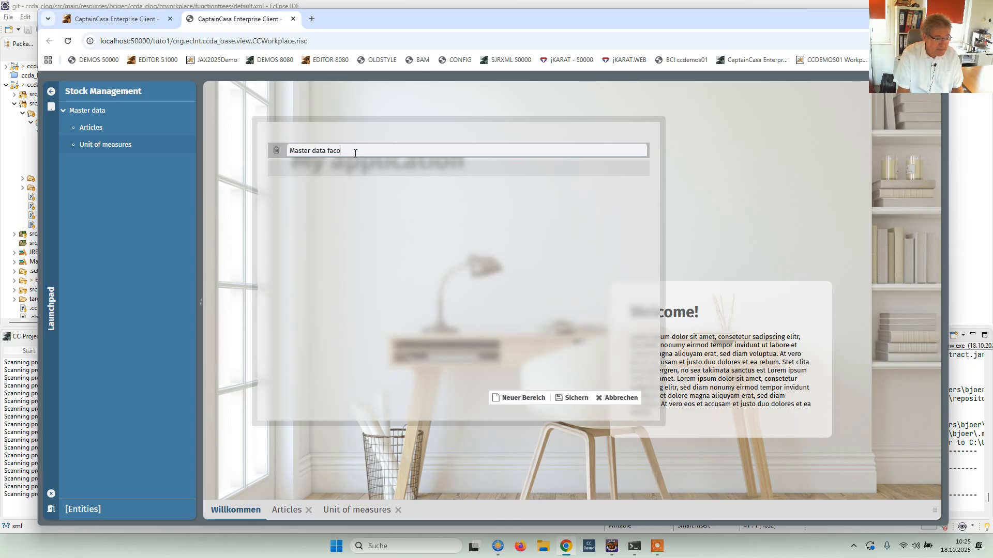
key(BackSpace)
key(BackSpace)
text(vorites)
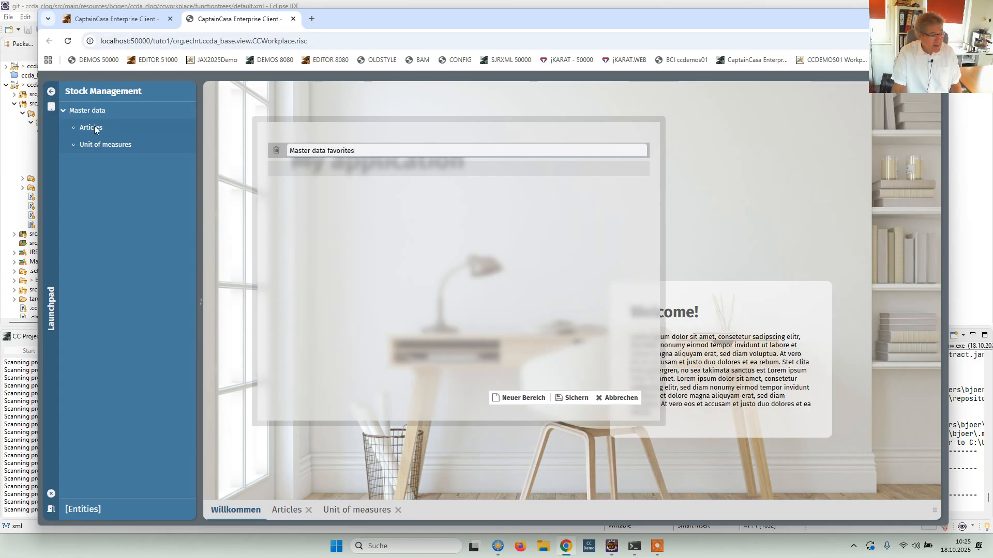
Add the Articles and Unit of measures functions as tiles to the Master data favorites area.
drag(94, 126, 306, 173)
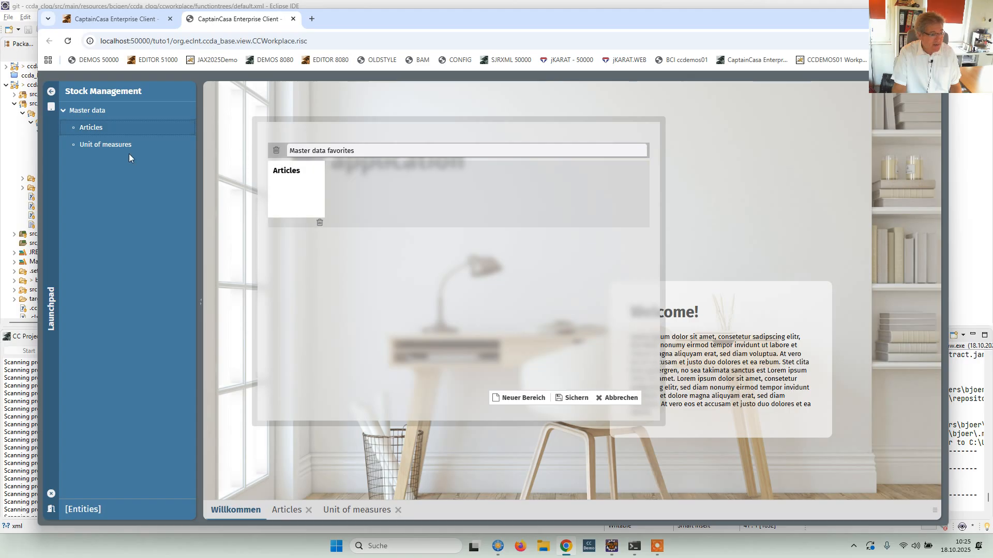
drag(104, 138, 397, 192)
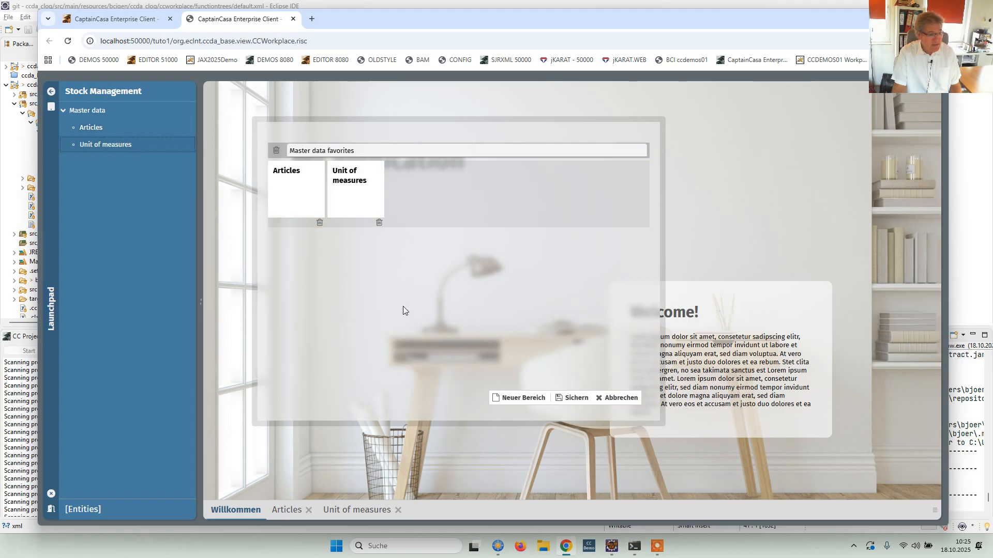
Add the Country, CCCountryList function from the ccda_base model's meta data to the Master data favorites area and save the launchpad.
click(113, 508)
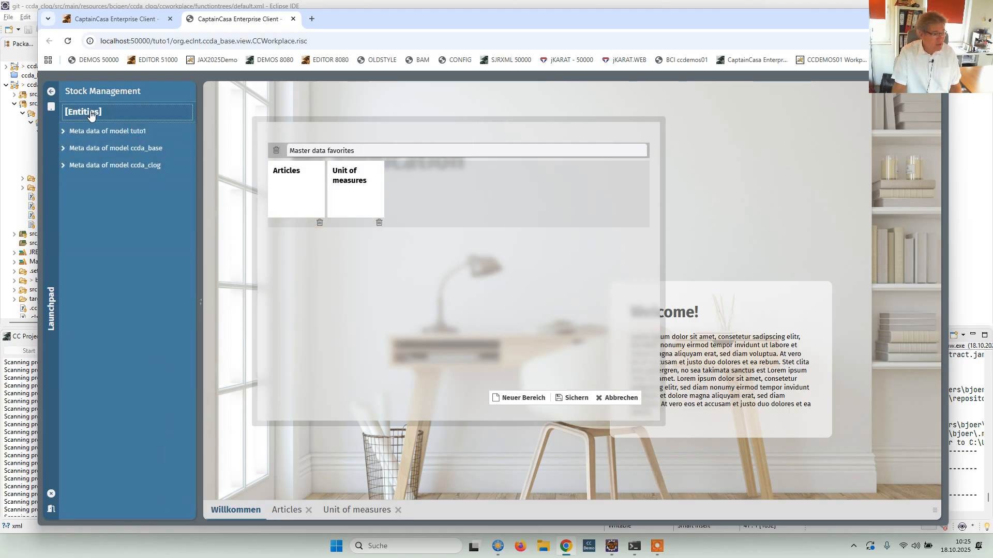
click(63, 149)
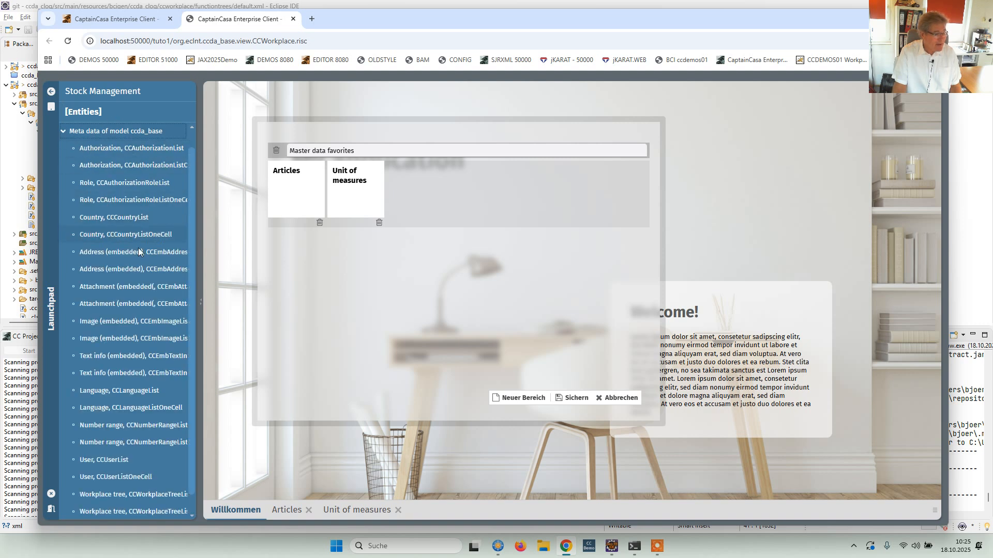
drag(126, 220, 426, 231)
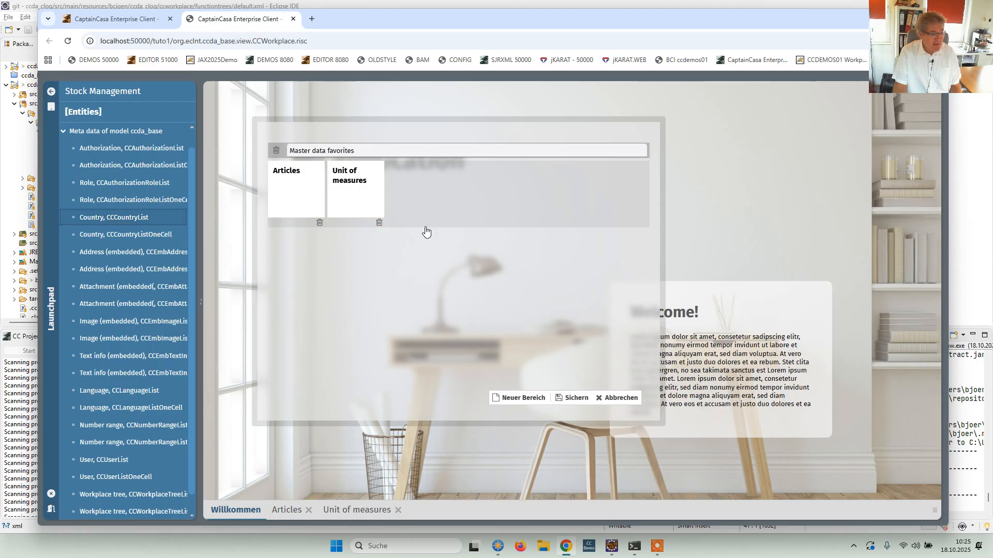
click(577, 398)
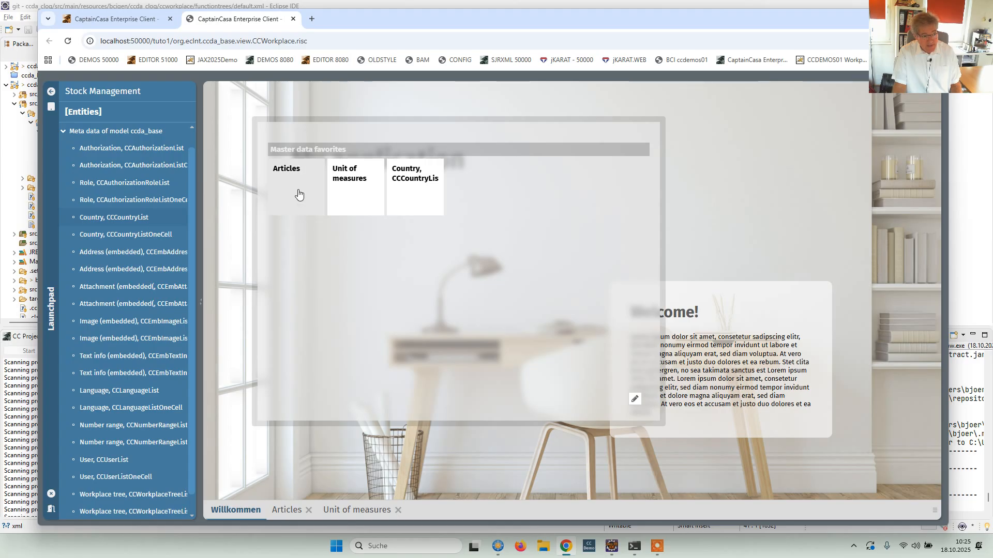
Open Unit of measures from its launchpad favorite and return the function tree to the Stock Management section.
click(350, 187)
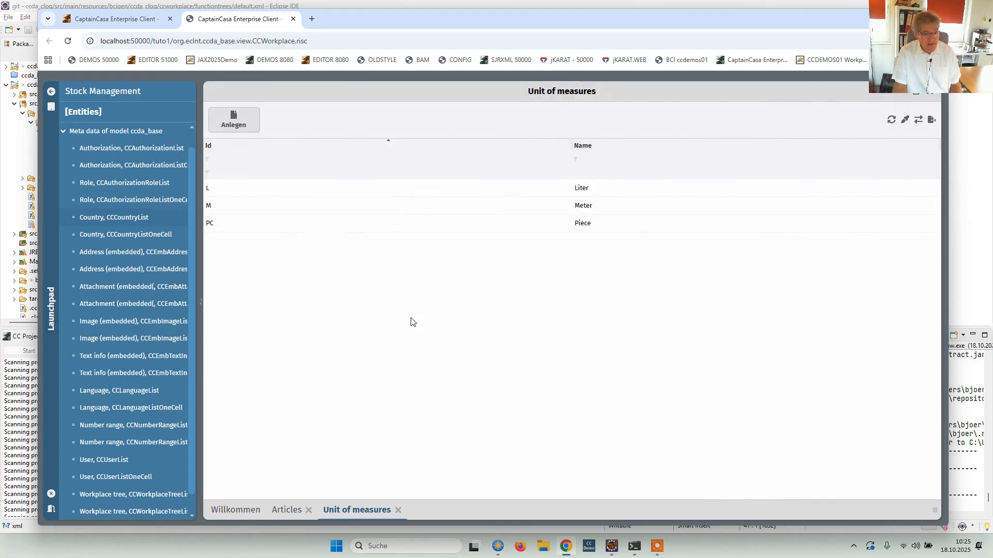
click(109, 91)
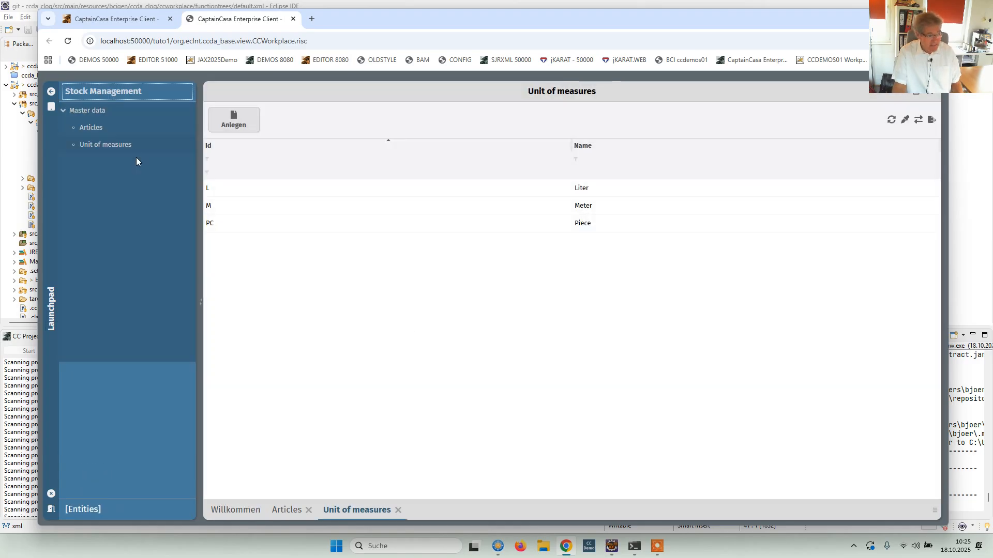
click(99, 144)
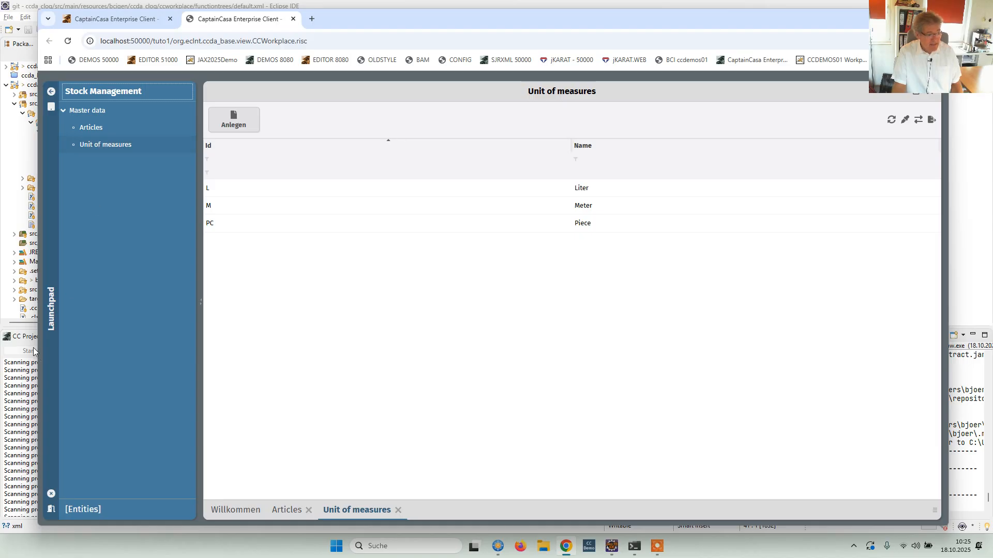
Start Articles from its favorite in the pop-up launchpad, then show the launchpad again and close it.
click(52, 316)
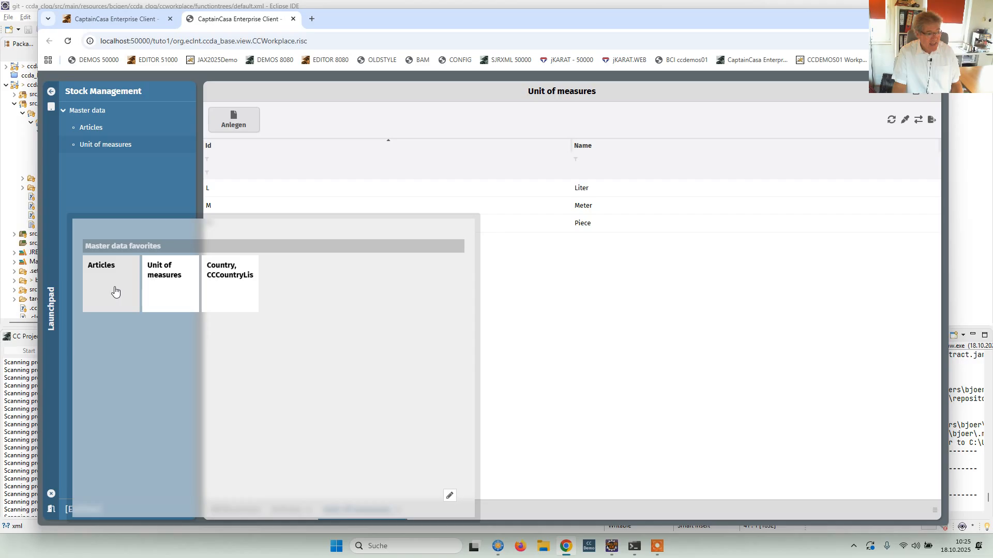
click(114, 291)
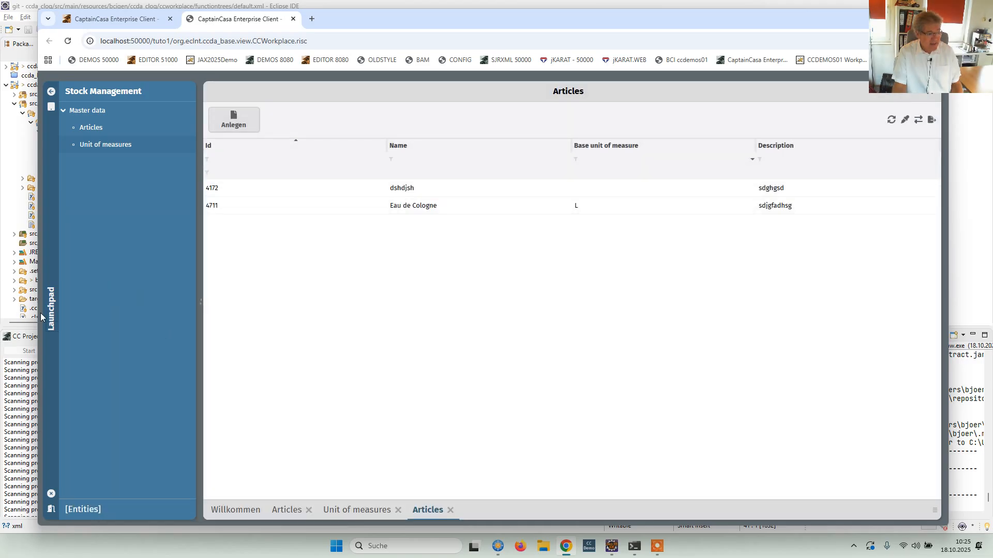
click(54, 318)
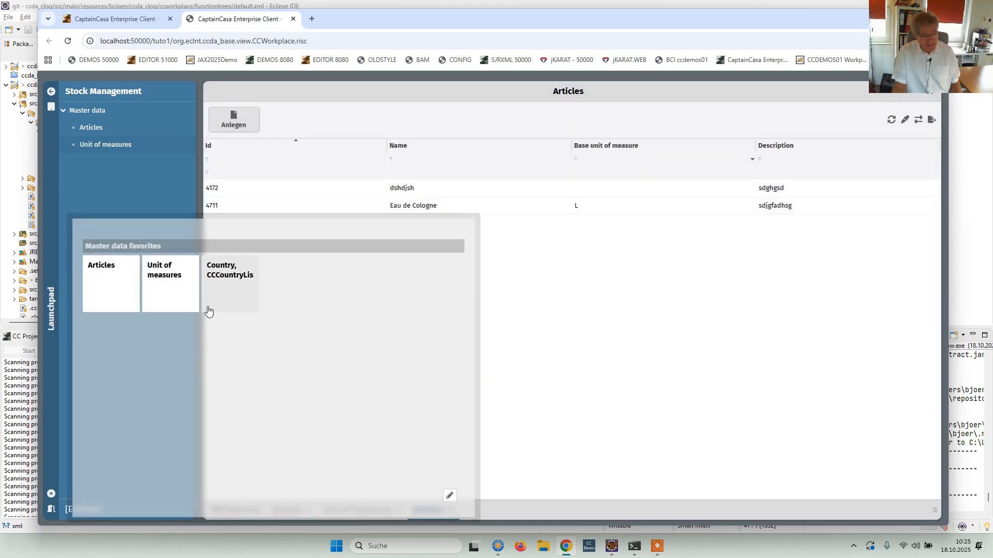
click(591, 342)
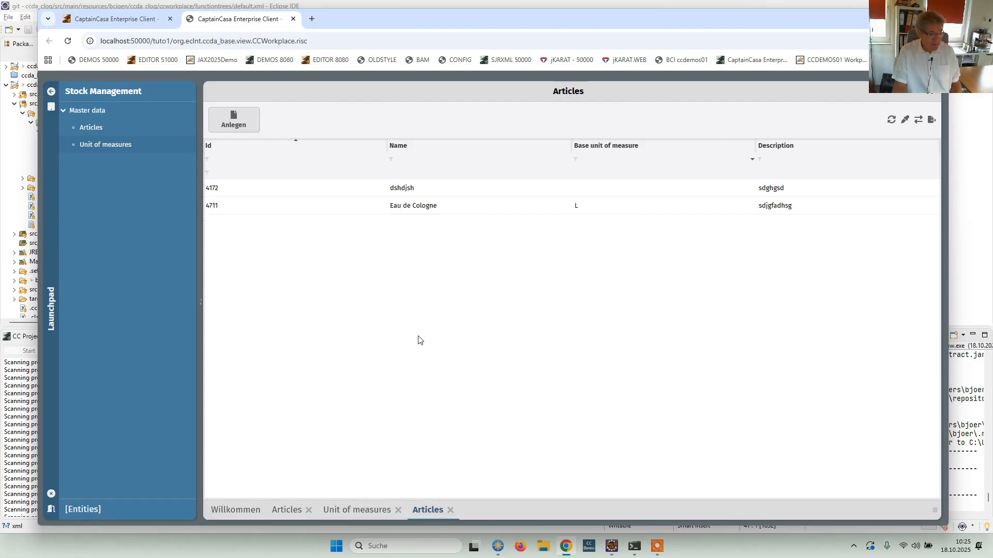